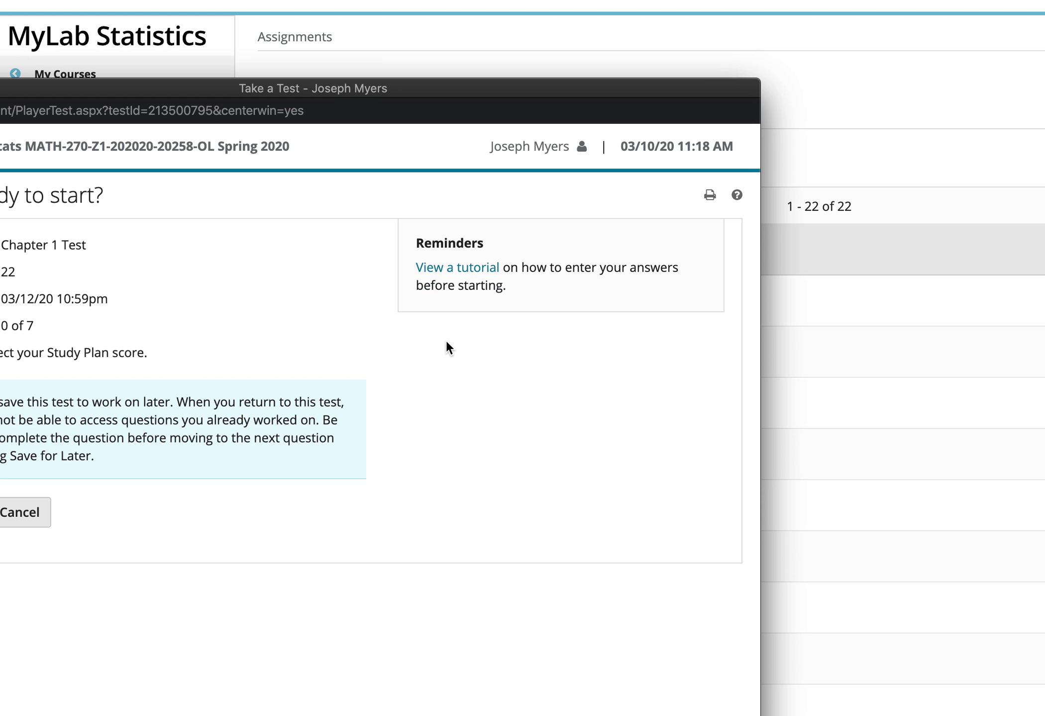
# - Bring the Take a Test window into view and start the Chapter 1 Test
pyautogui.moveTo(193, 82); pyautogui.dragTo(388, 0)
pyautogui.click(142, 427)
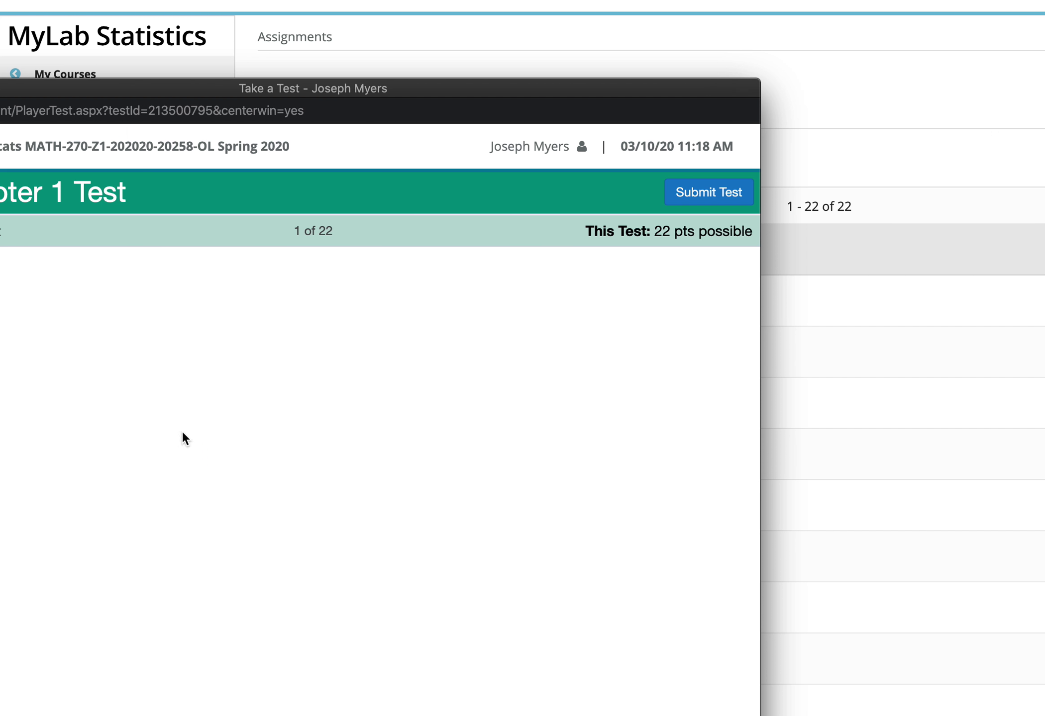
pyautogui.moveTo(101, 70); pyautogui.dragTo(244, 0)
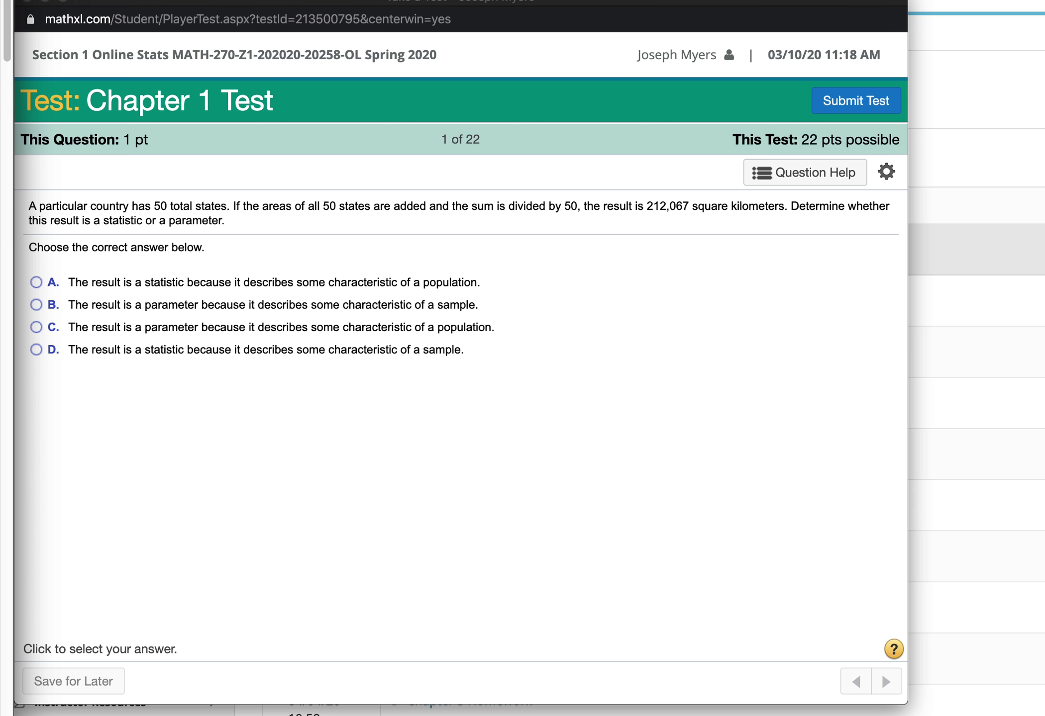
# - Answer question 1 with option C, a parameter describing a population, and advance to question 2
pyautogui.click(267, 20)
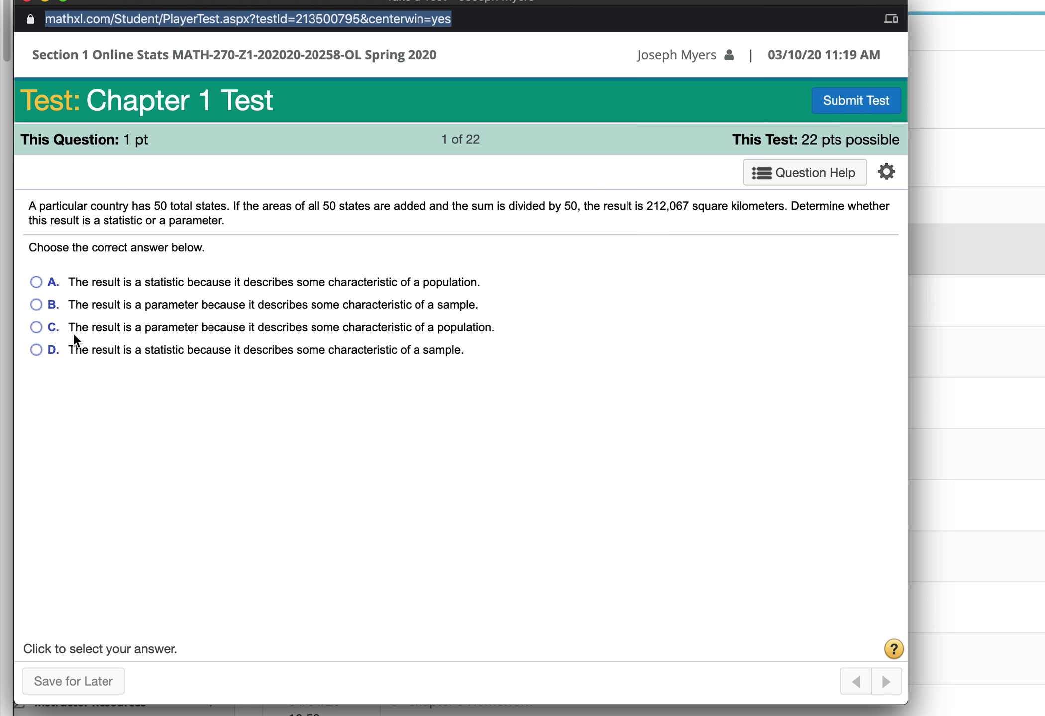
pyautogui.click(37, 326)
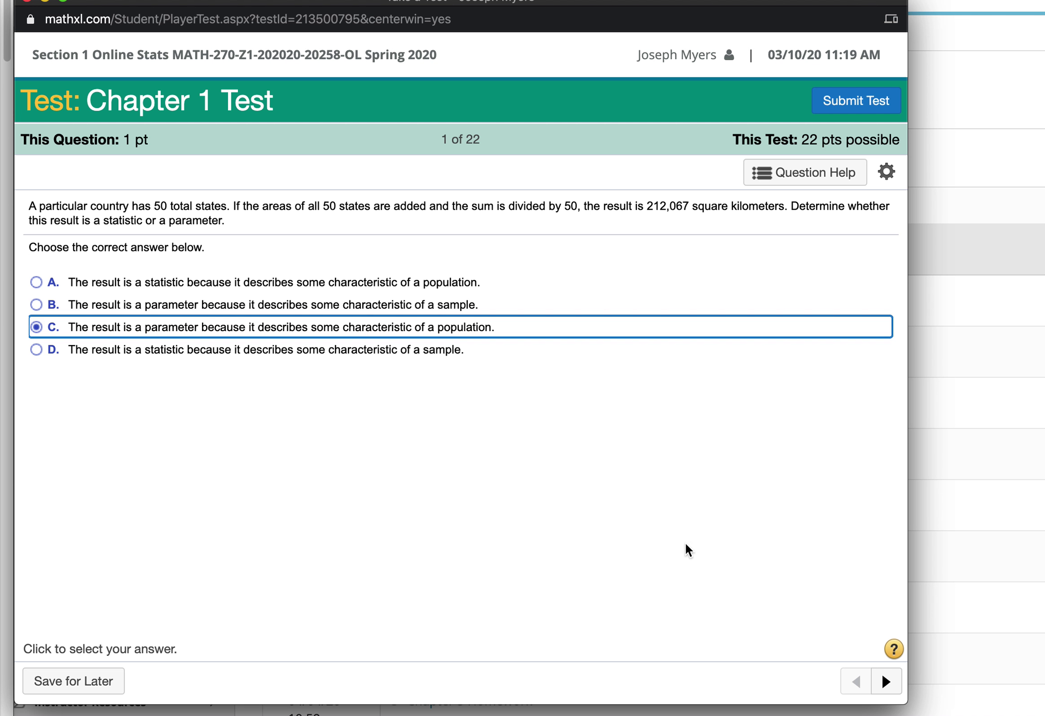
pyautogui.click(885, 681)
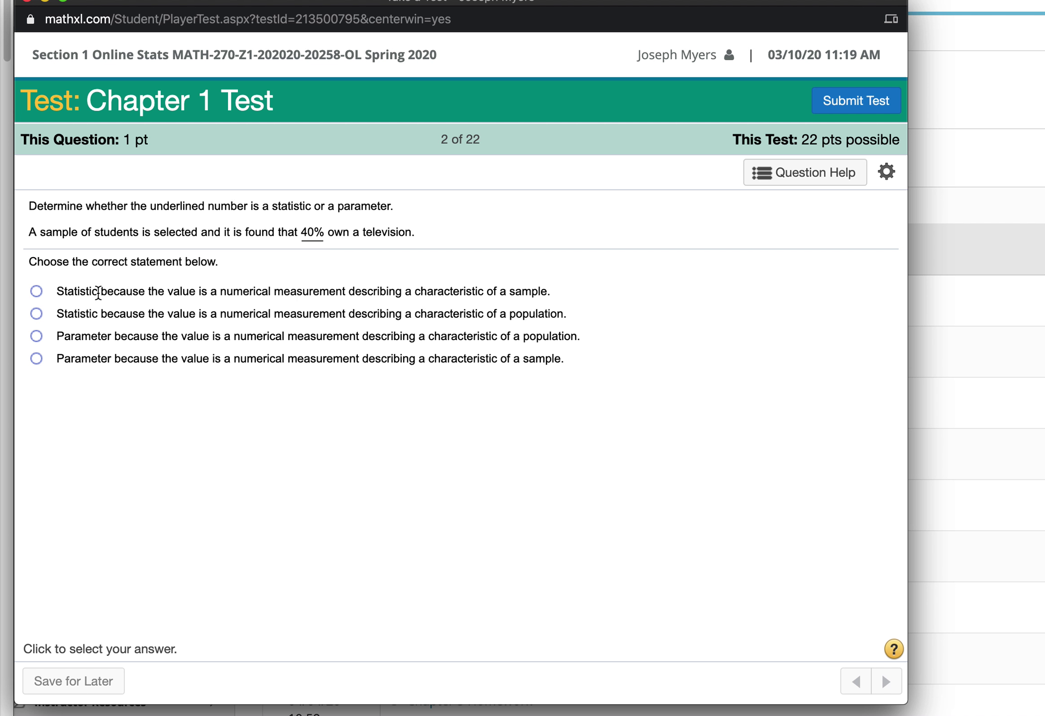
# - Mark the 40% in question 2 as a sample statistic and question 3 as continuous data, advancing
pyautogui.click(36, 292)
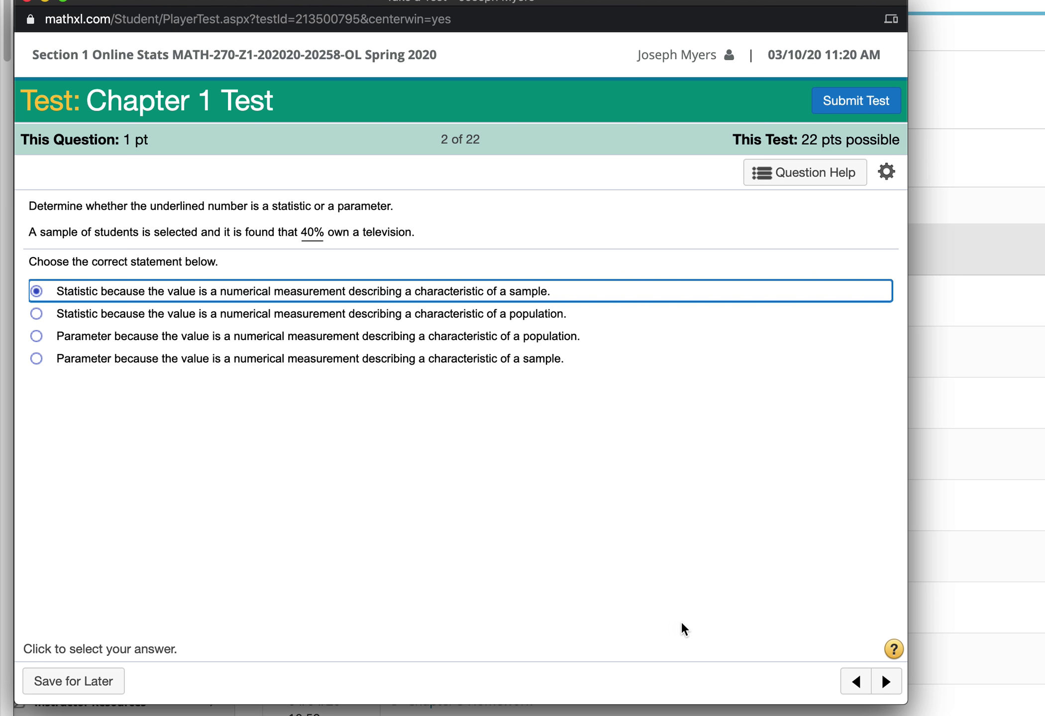
pyautogui.click(886, 682)
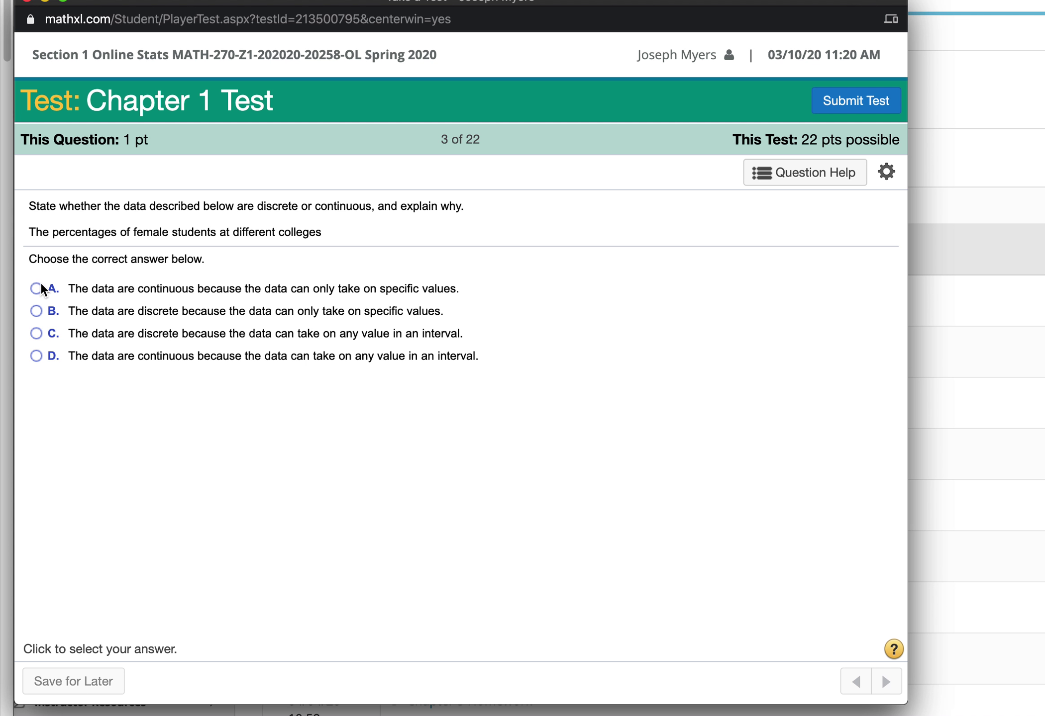
pyautogui.click(37, 355)
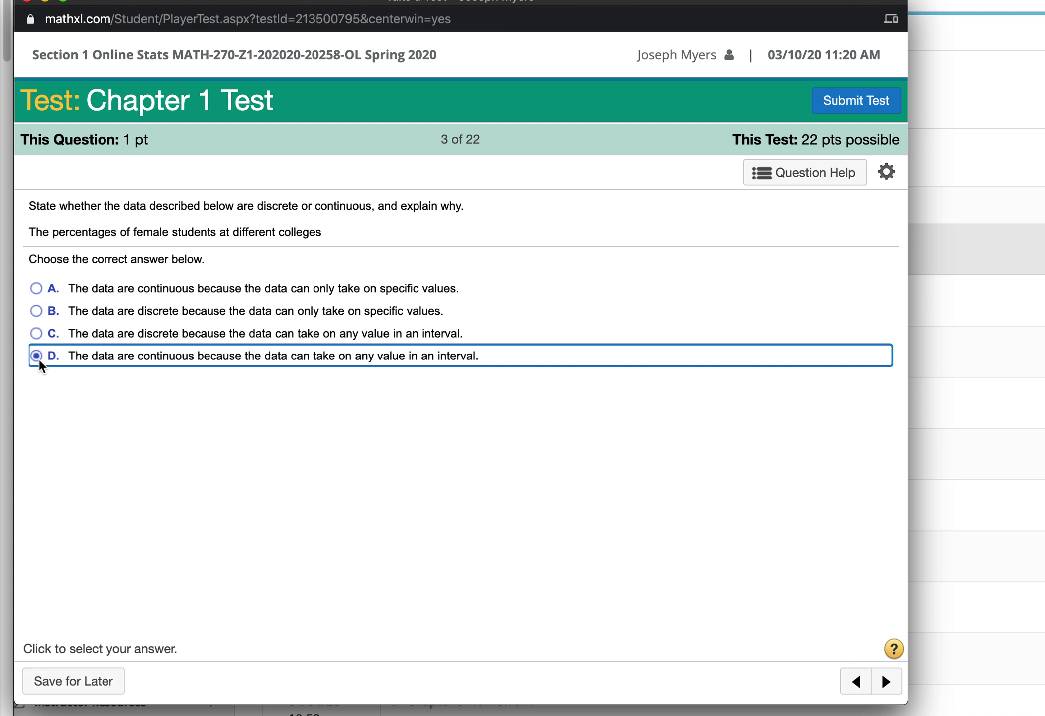
pyautogui.click(885, 681)
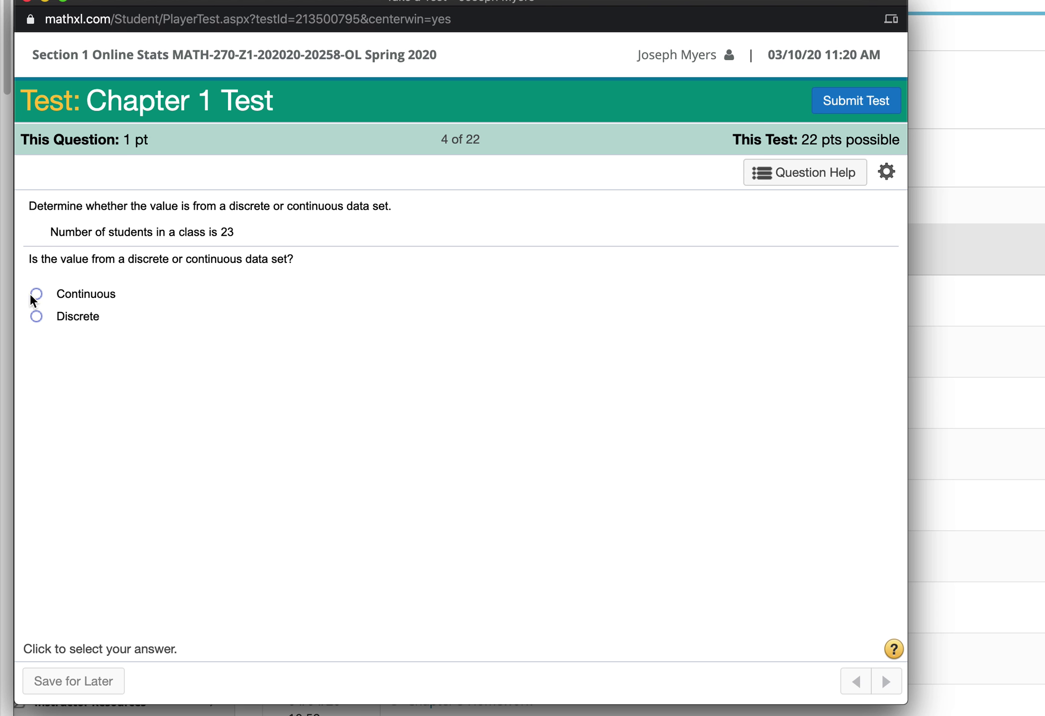
# - Answer question 4 as Discrete and question 5 as discrete specific values, advancing to question 6
pyautogui.click(37, 317)
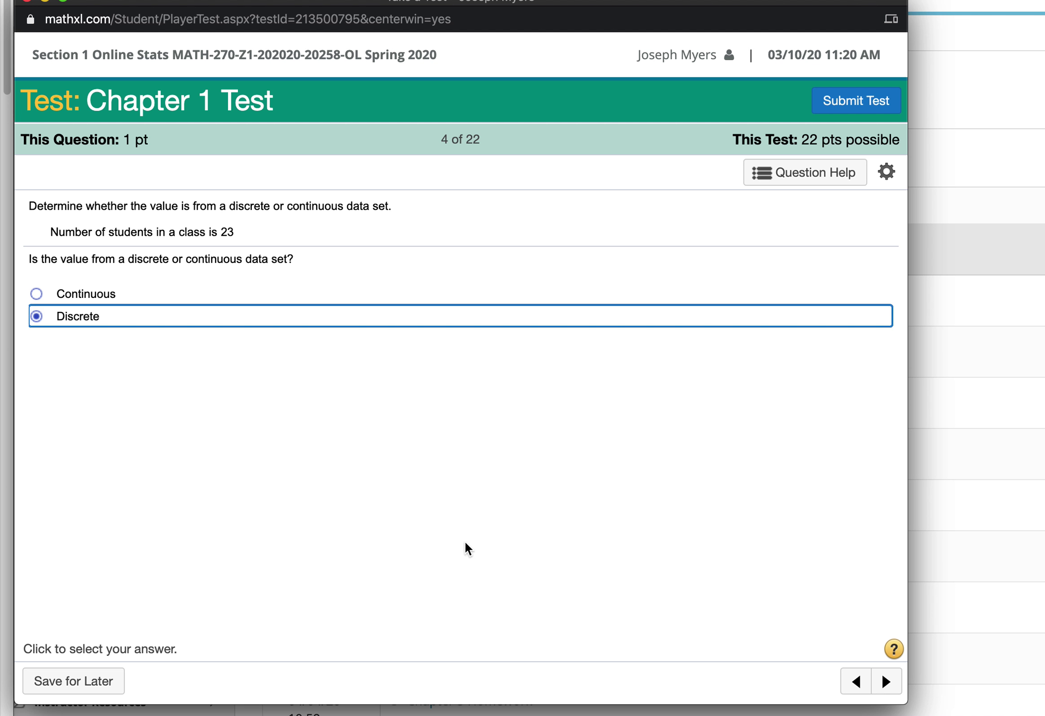
pyautogui.click(884, 684)
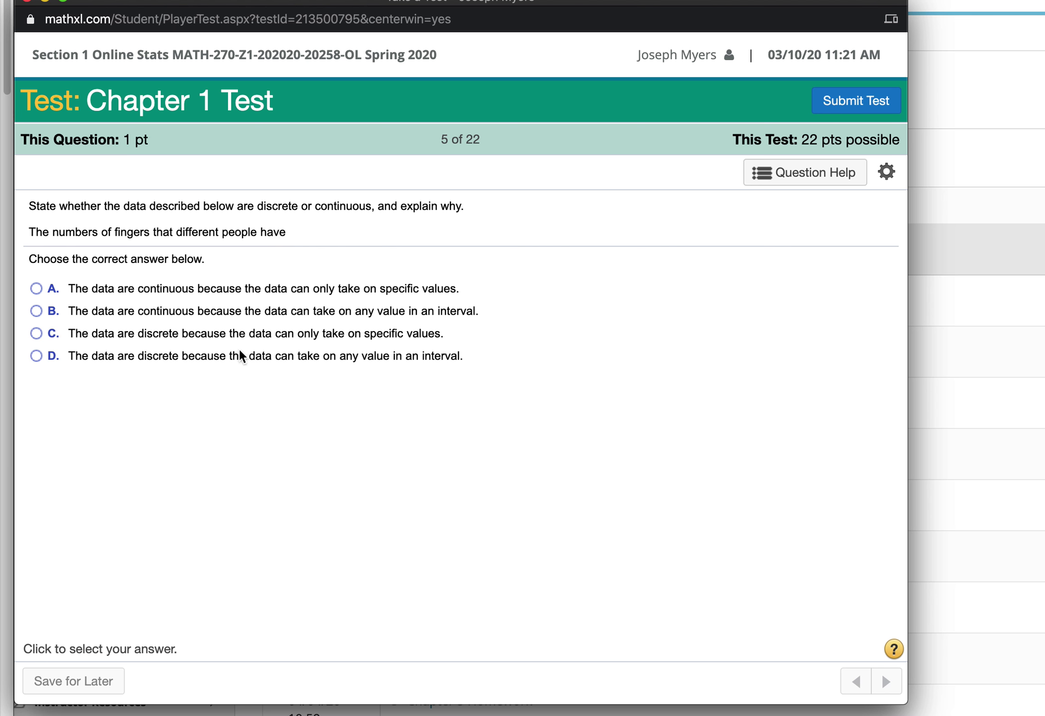
pyautogui.click(35, 333)
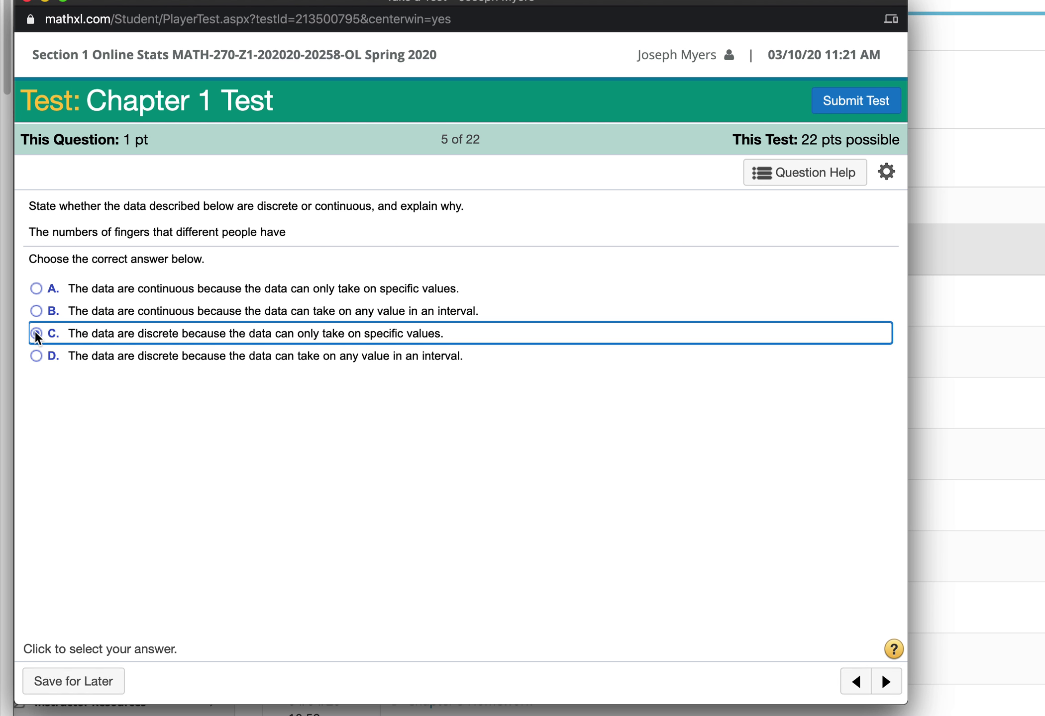
pyautogui.click(886, 681)
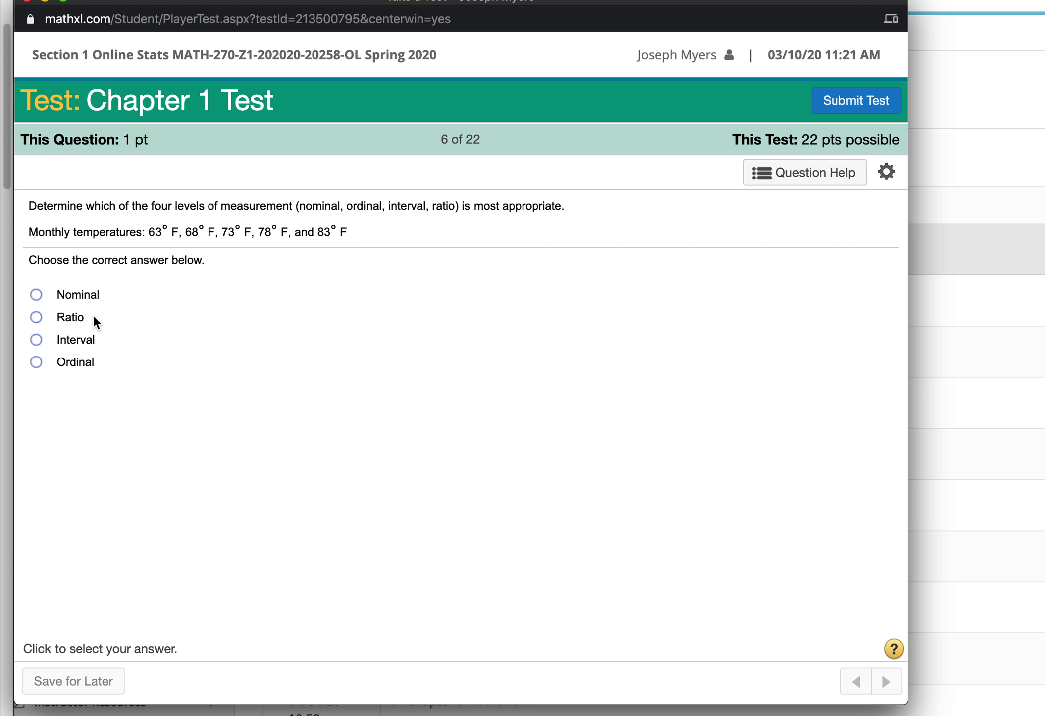
# - Choose Interval for monthly temperatures and ratio level for planet volumes, advancing to question 8
pyautogui.click(37, 341)
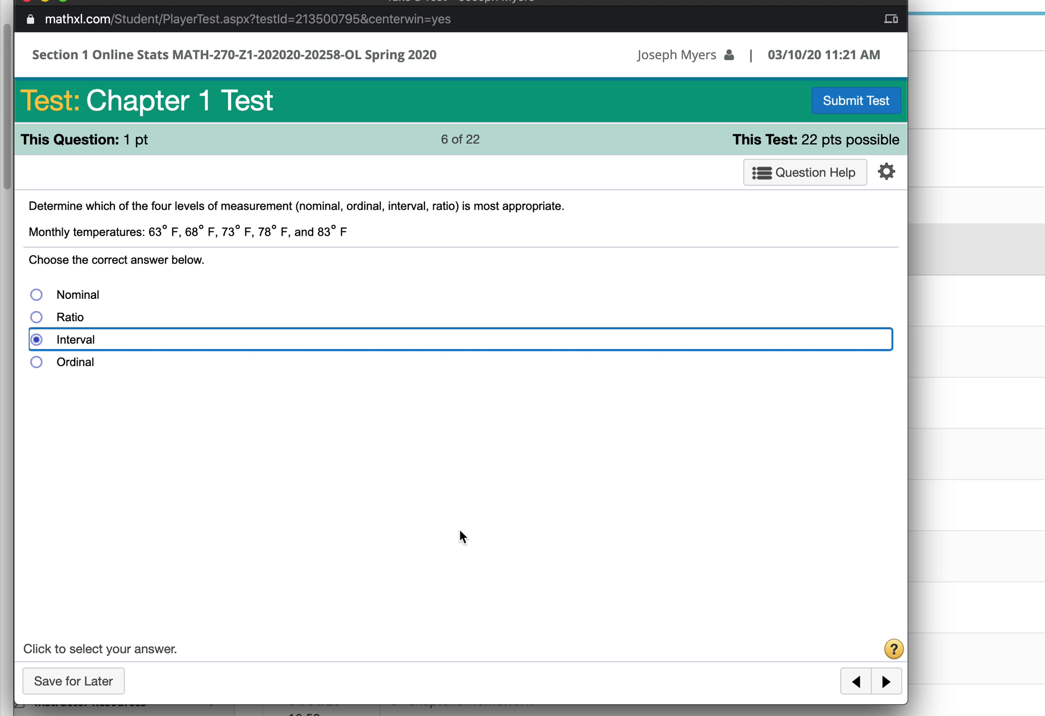
pyautogui.click(893, 685)
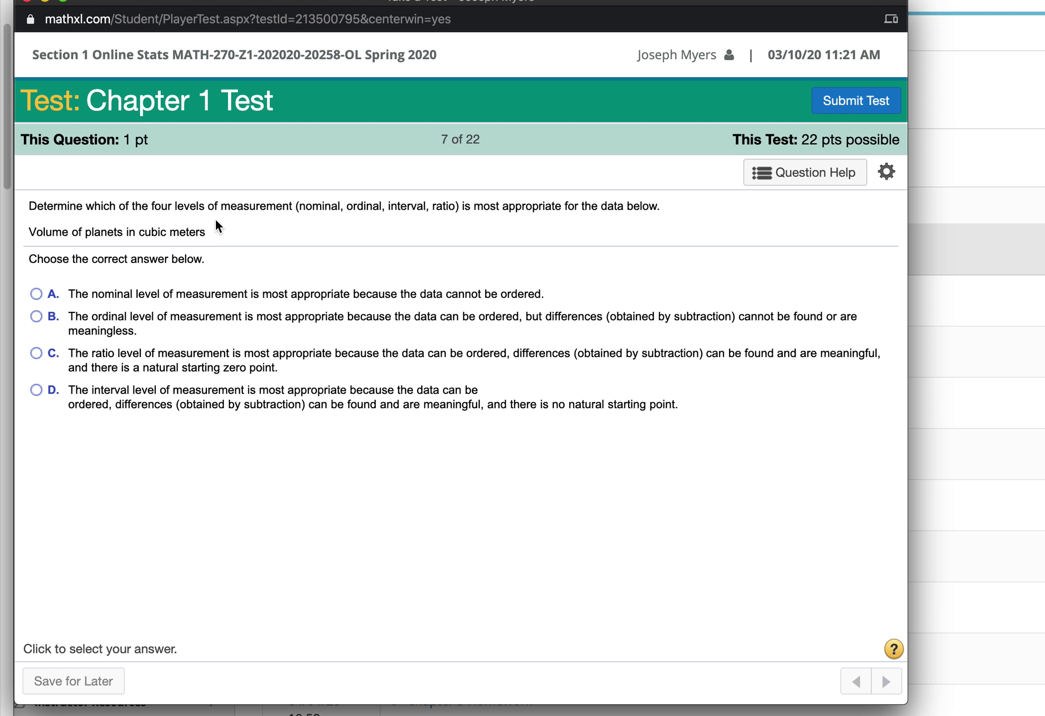
pyautogui.click(36, 353)
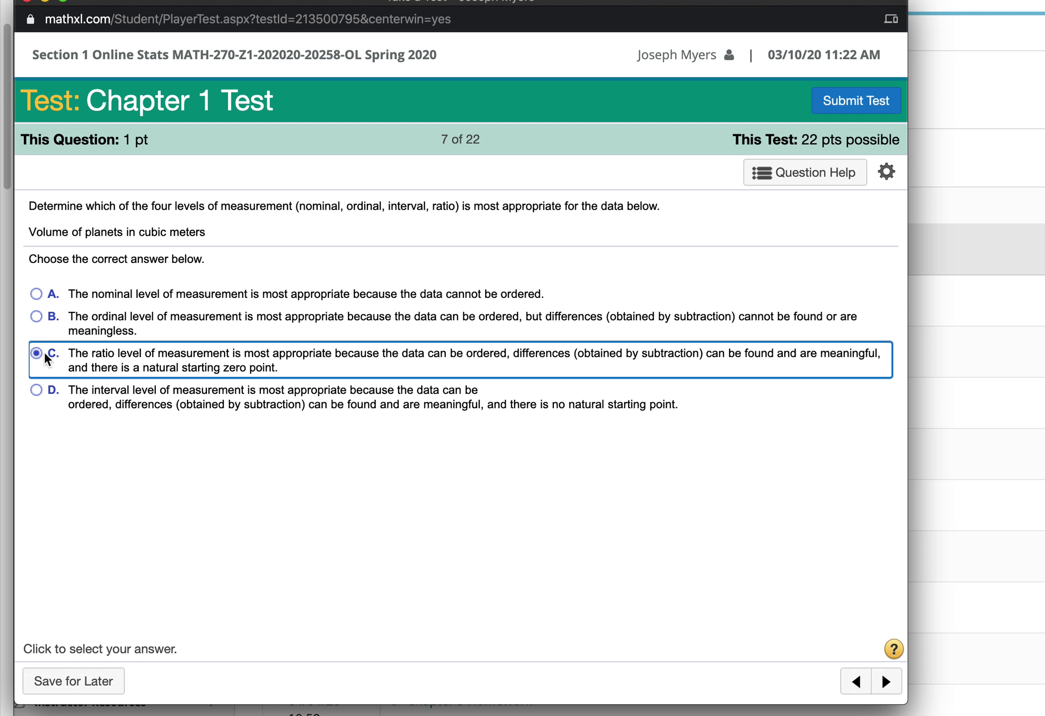
pyautogui.click(886, 681)
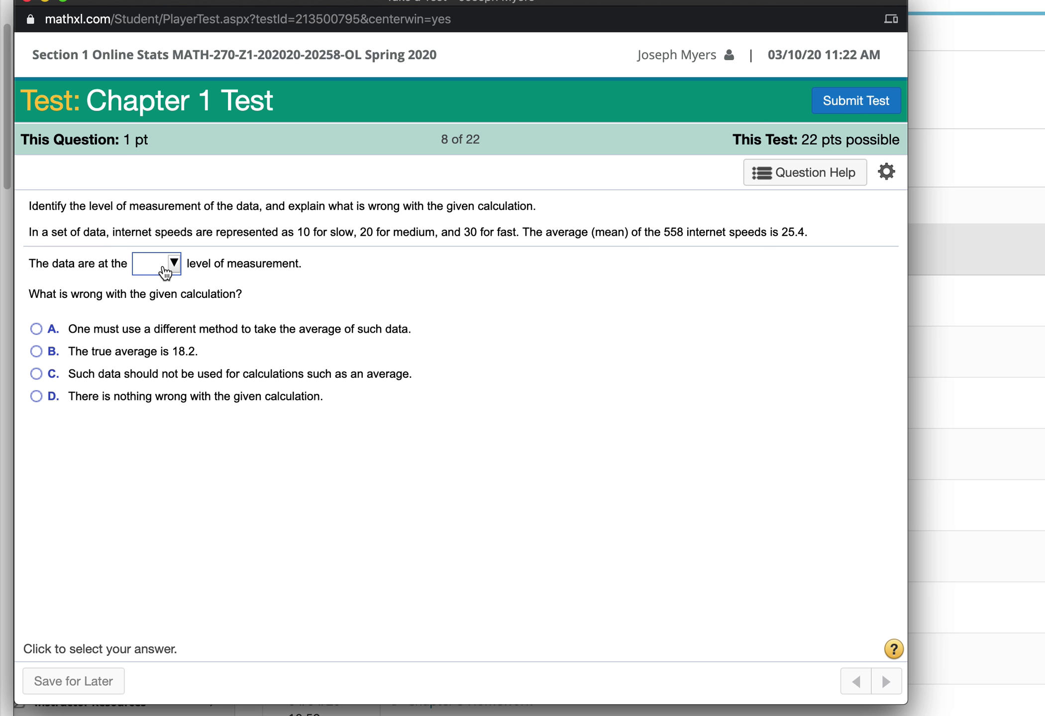
# - Set the internet speed data to ordinal, say it shouldn't be averaged, and advance to question 9
pyautogui.click(165, 272)
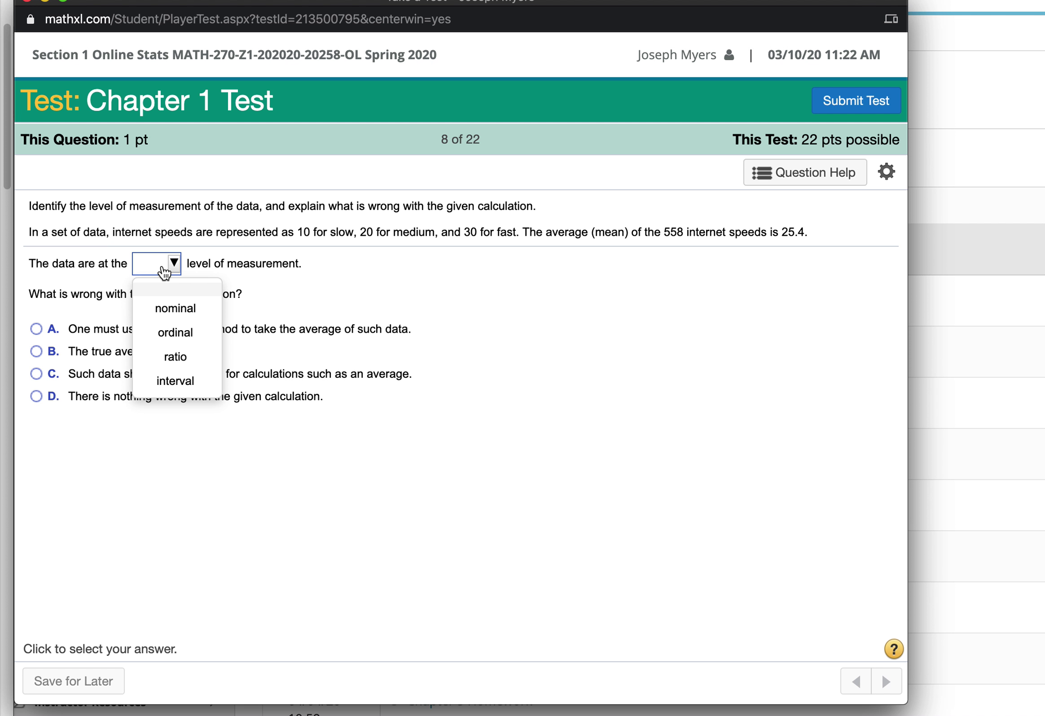
pyautogui.click(191, 338)
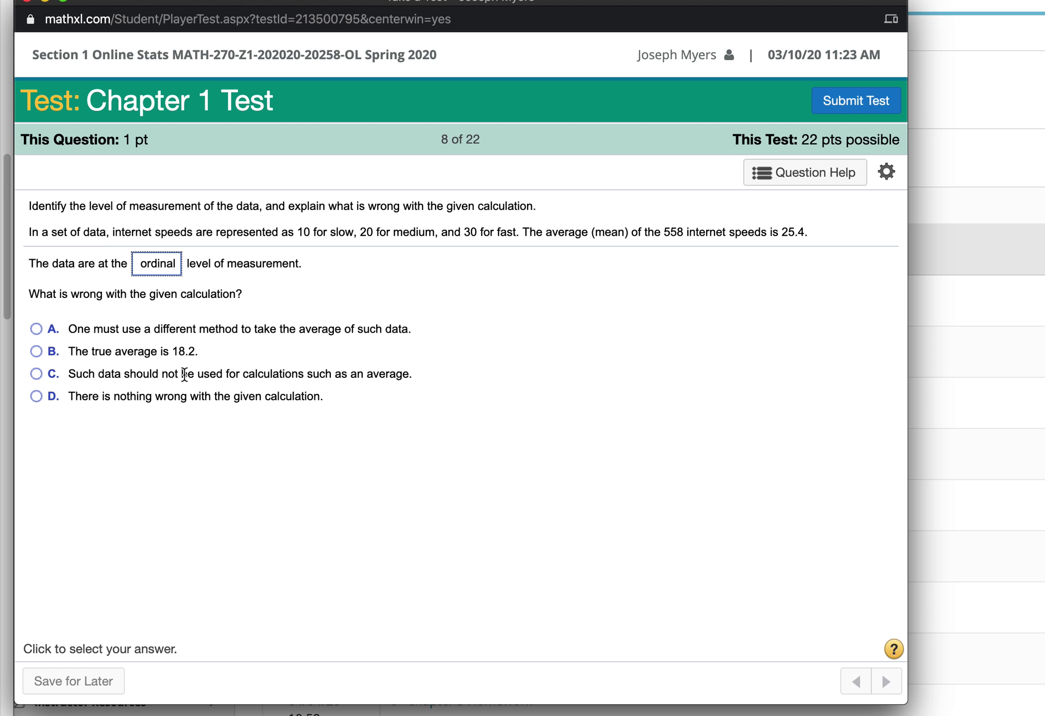
pyautogui.click(36, 374)
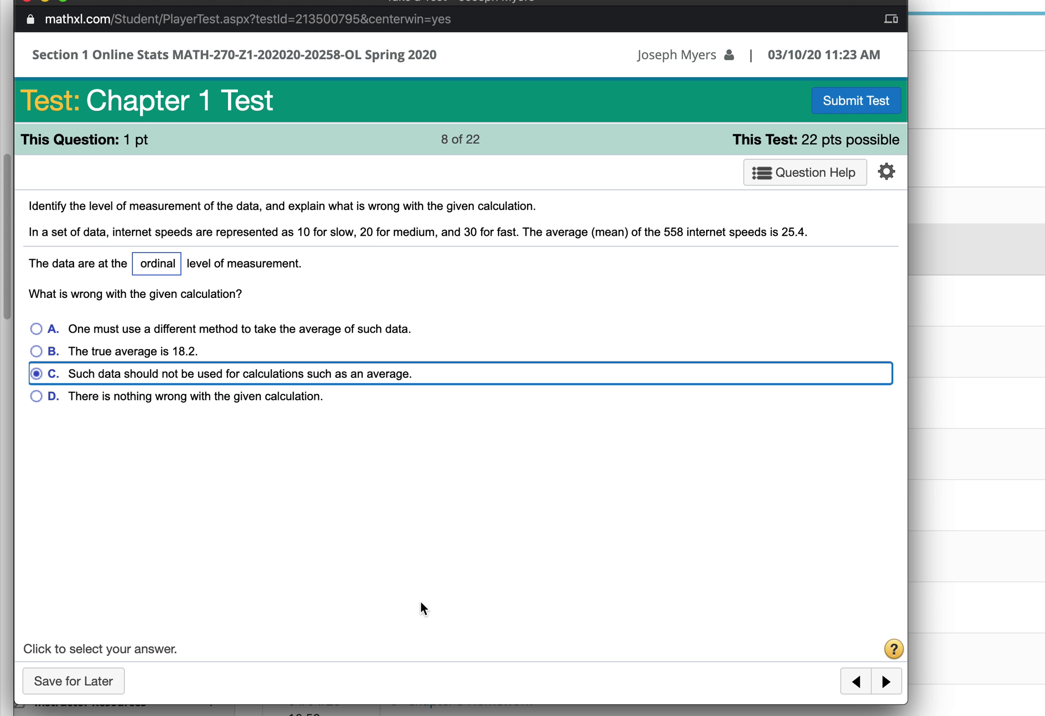
pyautogui.click(887, 683)
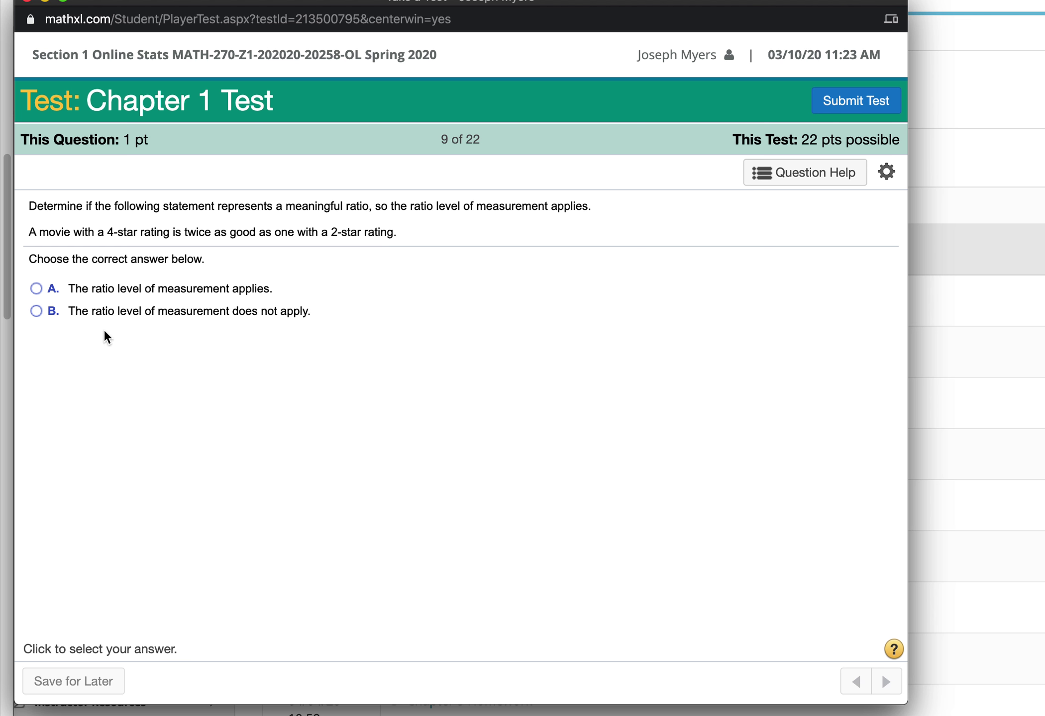
# - Answer question 9 that the ratio doesn't apply and question 10 as an experiment, advancing
pyautogui.click(33, 310)
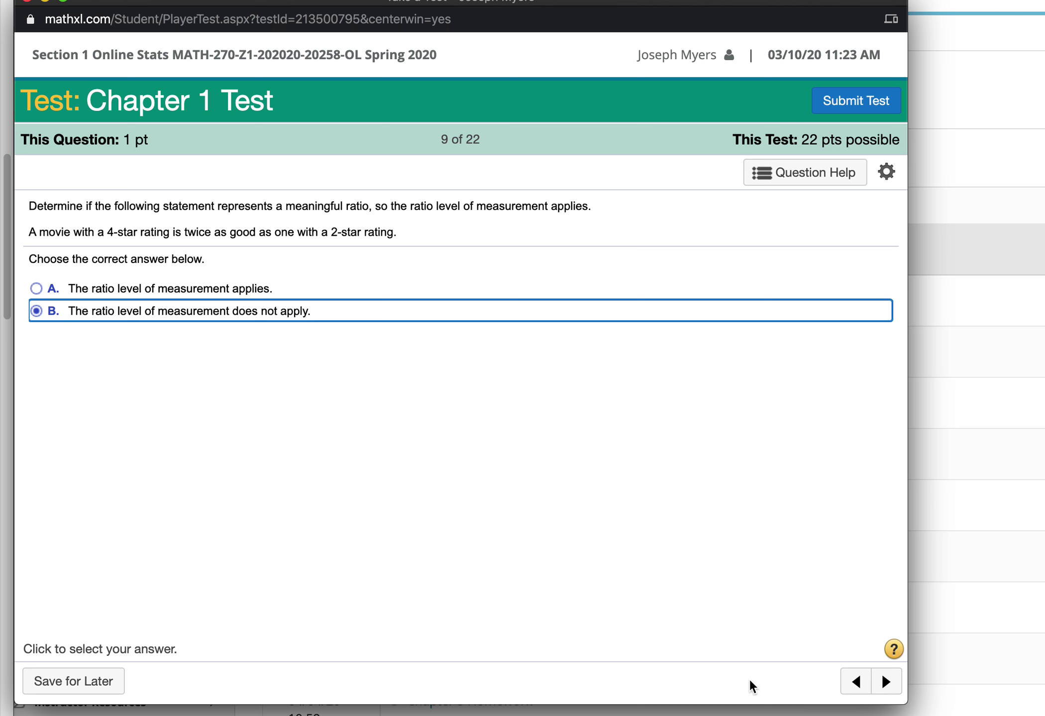
pyautogui.click(888, 682)
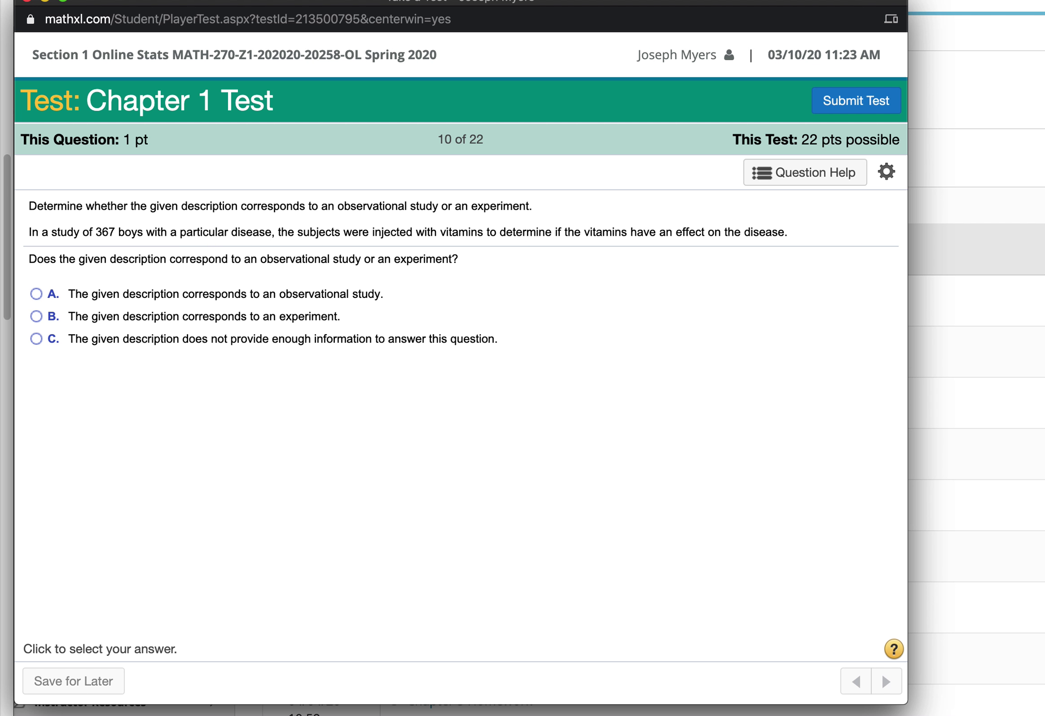
pyautogui.scroll(-3, 7, 259)
pyautogui.scroll(-5, 7, 298)
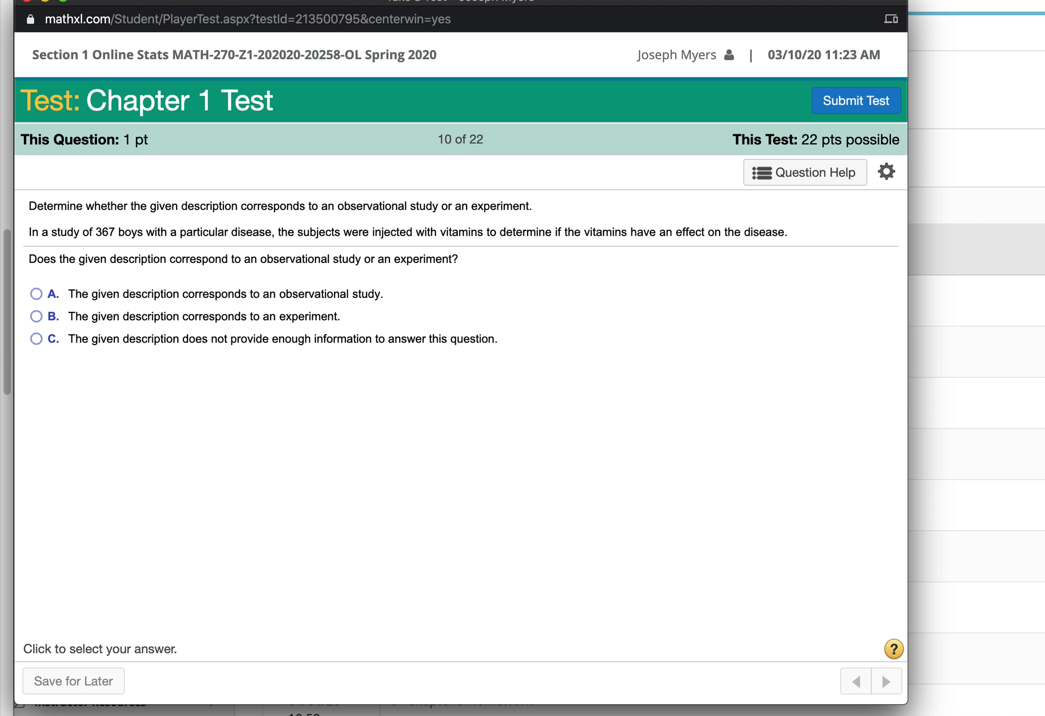
pyautogui.scroll(-1, 7, 326)
pyautogui.click(32, 317)
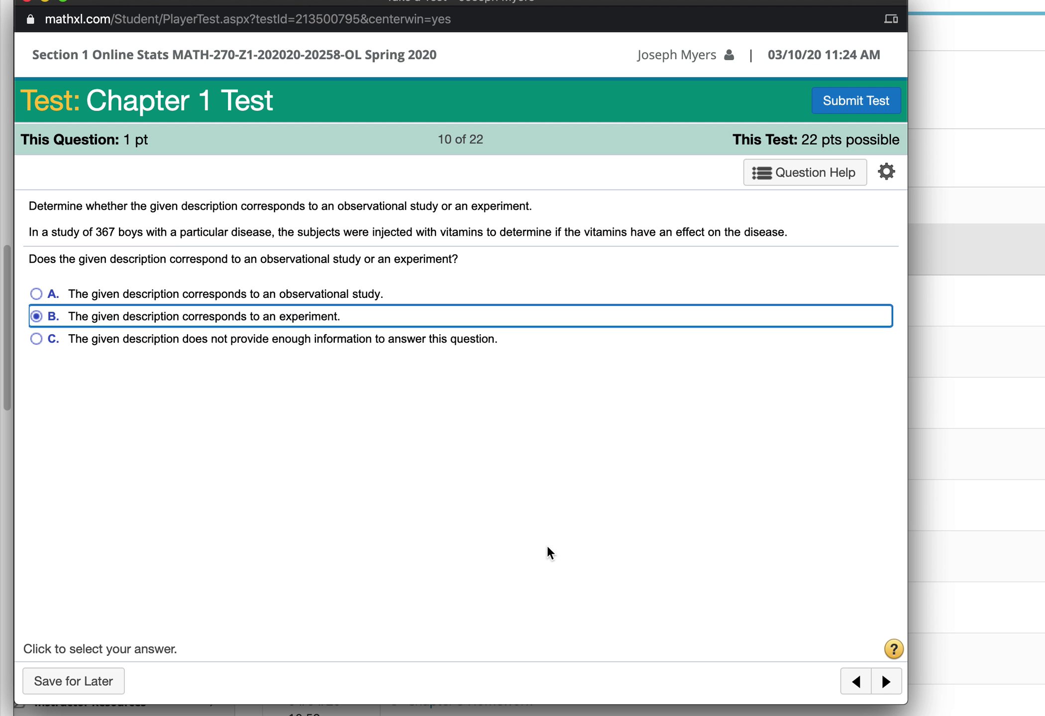
pyautogui.click(886, 682)
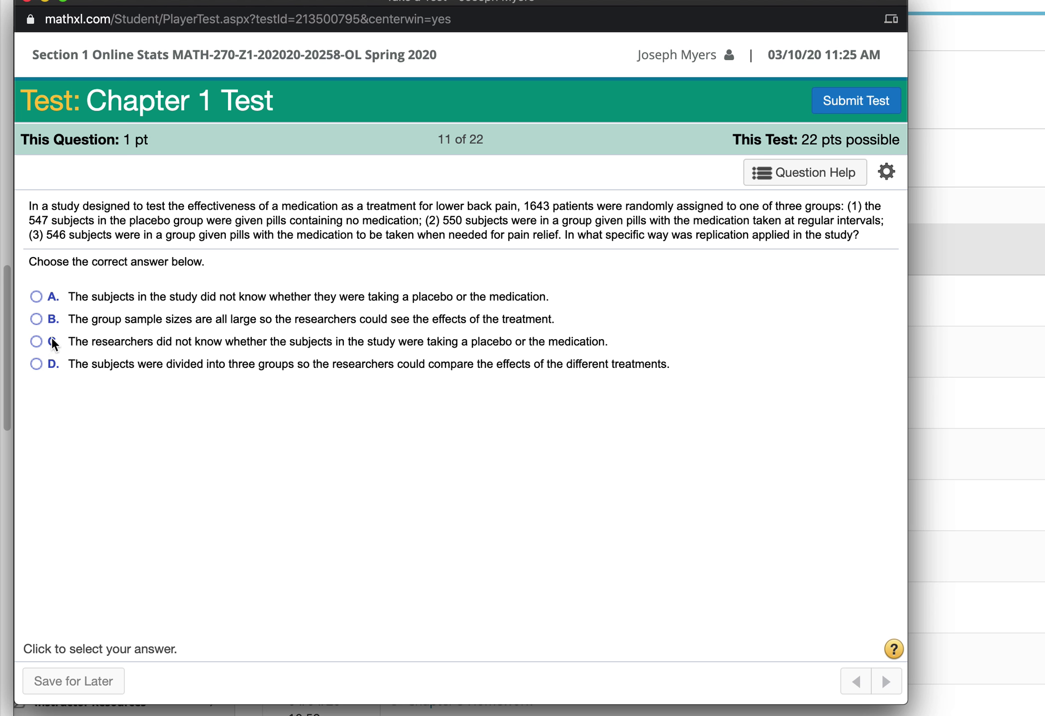
# - Choose option B, large group sample sizes, for replication and advance to question 12
pyautogui.click(36, 318)
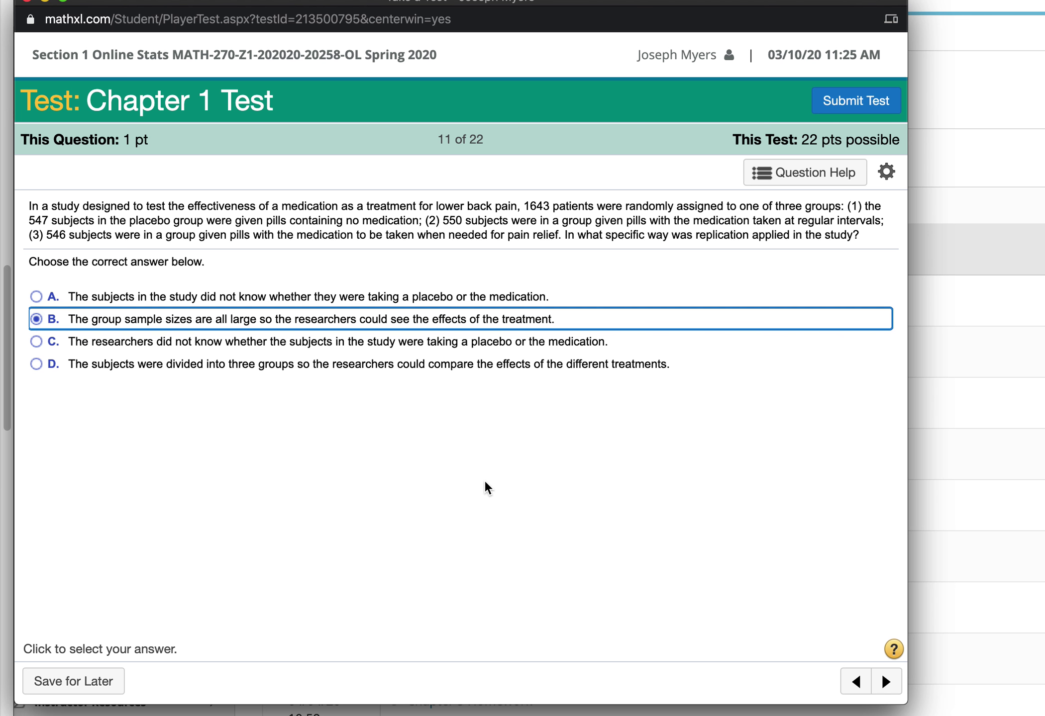
pyautogui.click(886, 682)
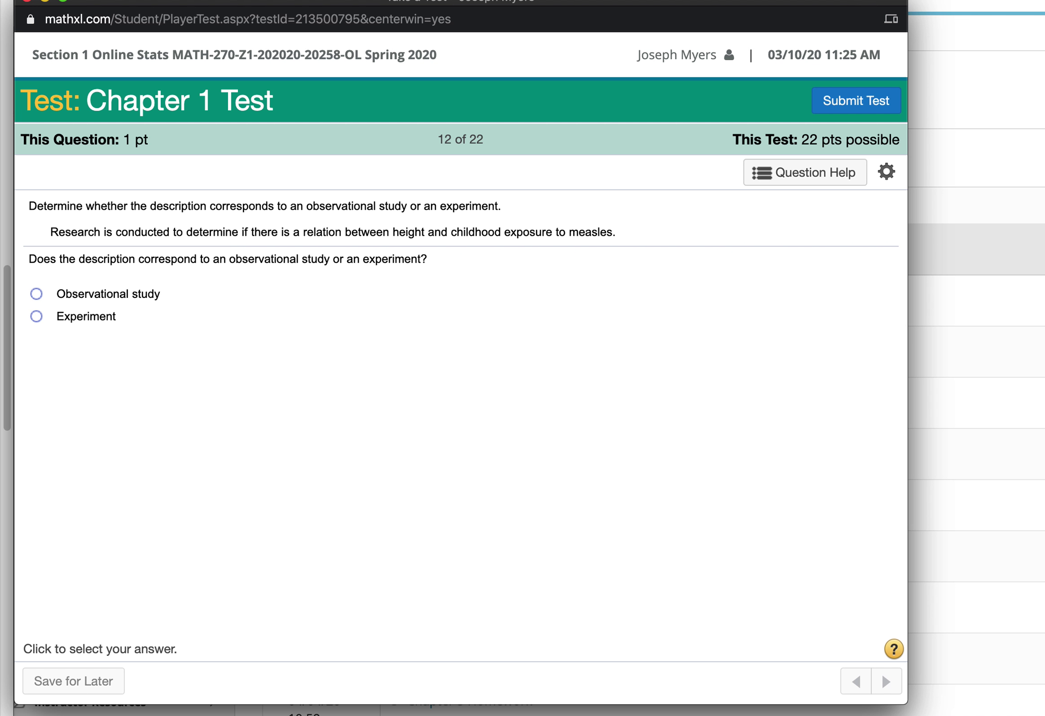
# - Mark the height-and-measles research in question 12 as an observational study and advance
pyautogui.scroll(-3, 7, 363)
pyautogui.click(40, 293)
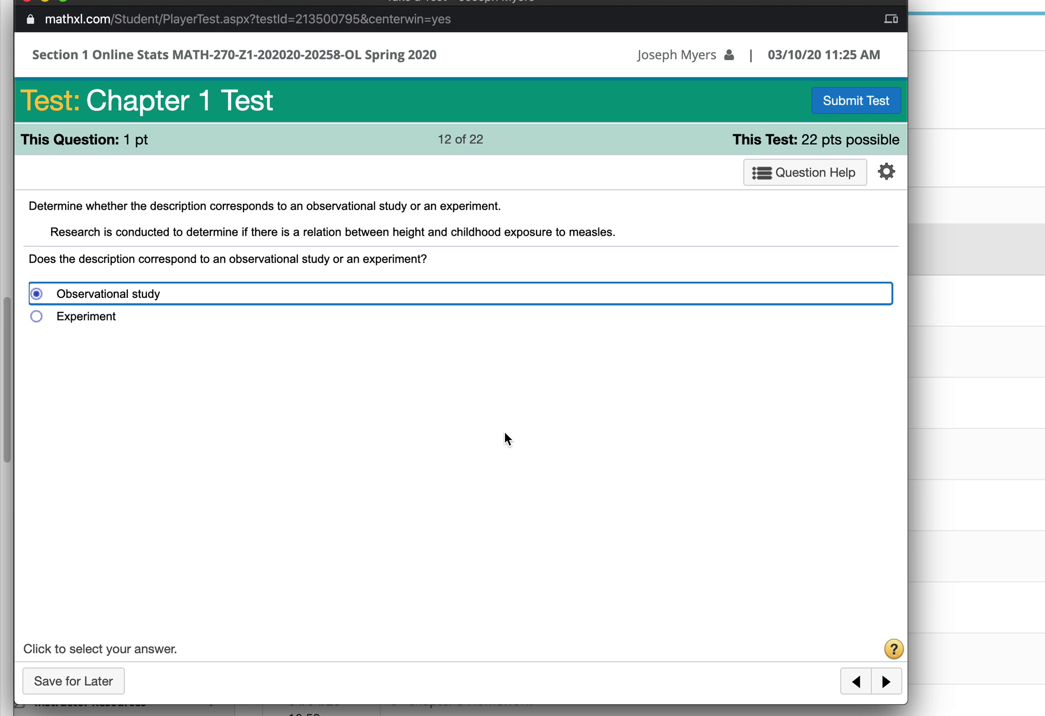
pyautogui.click(885, 681)
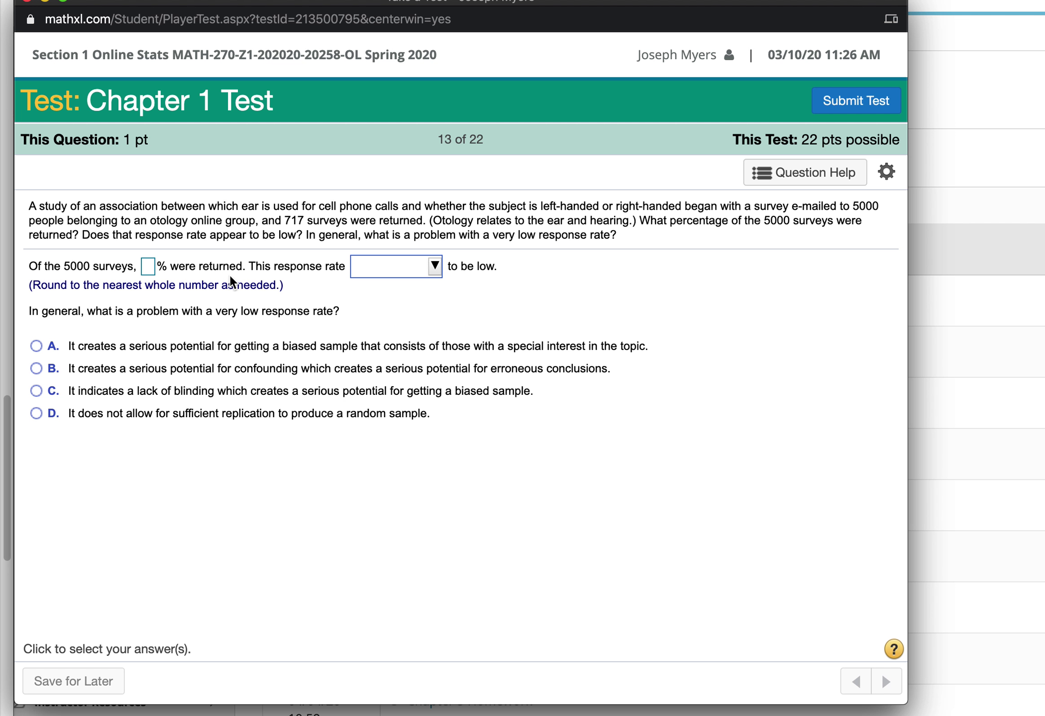
# - Enter 14.34 as the percent of the 5000 surveys returned, then open the response-rate choices
pyautogui.click(148, 267)
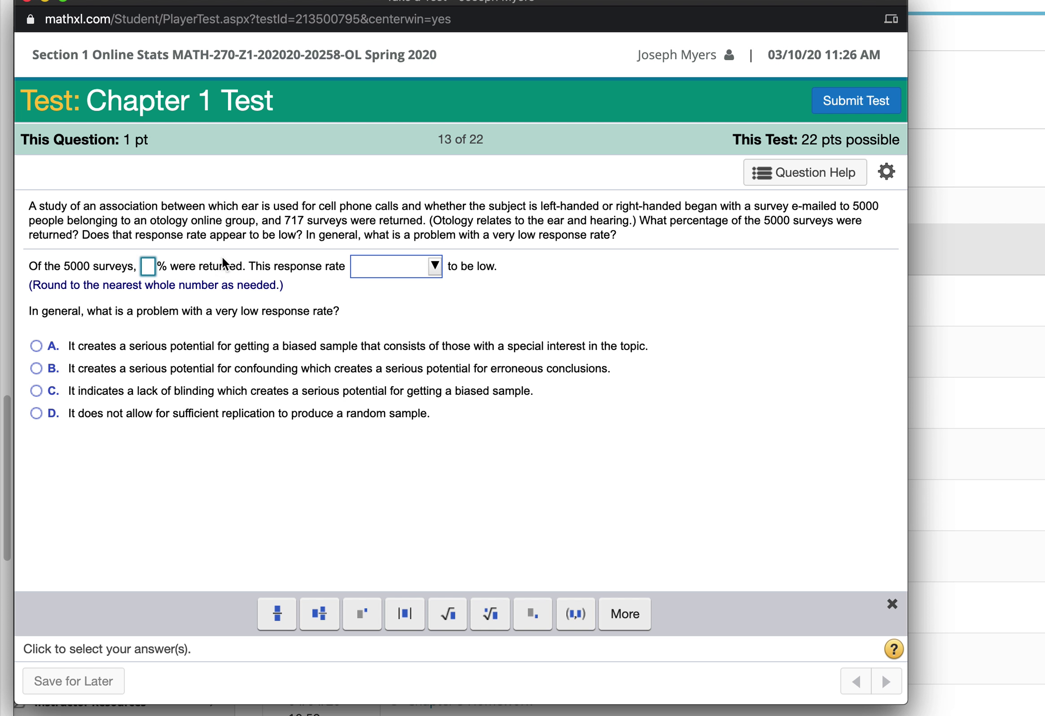
pyautogui.write('14')
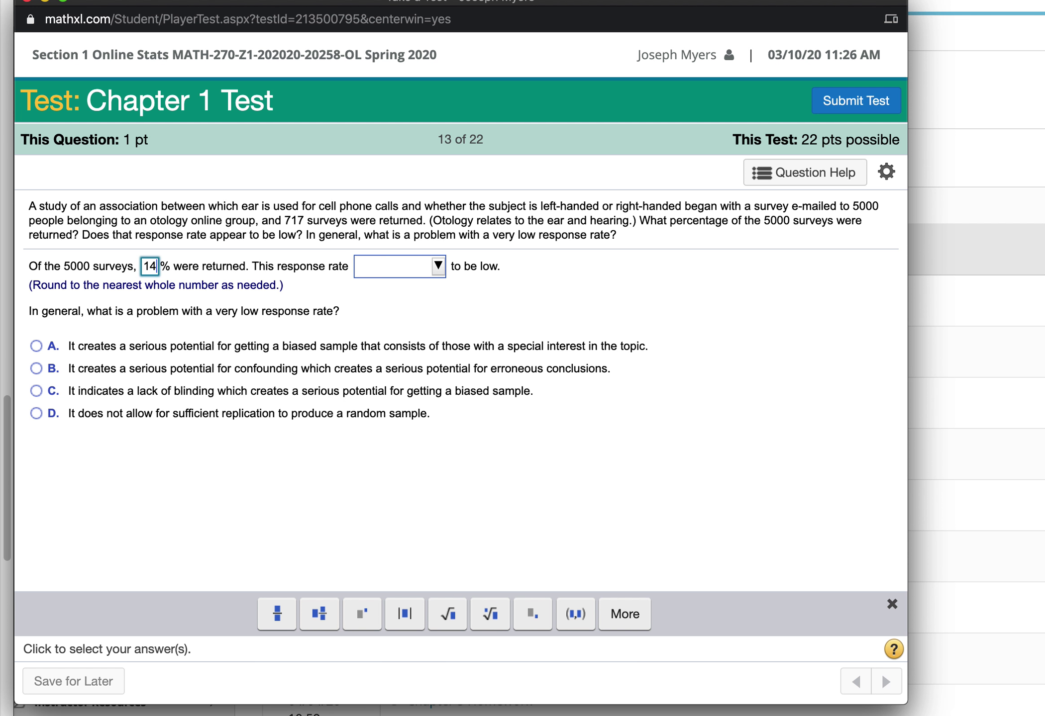
pyautogui.write('5')
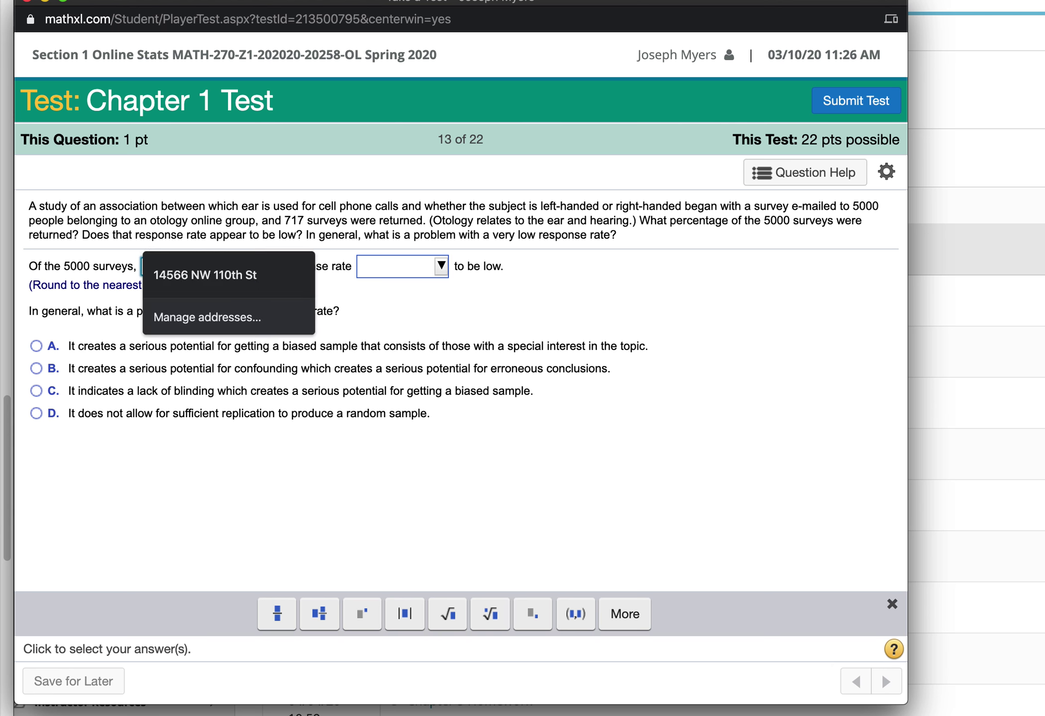
pyautogui.write('34')
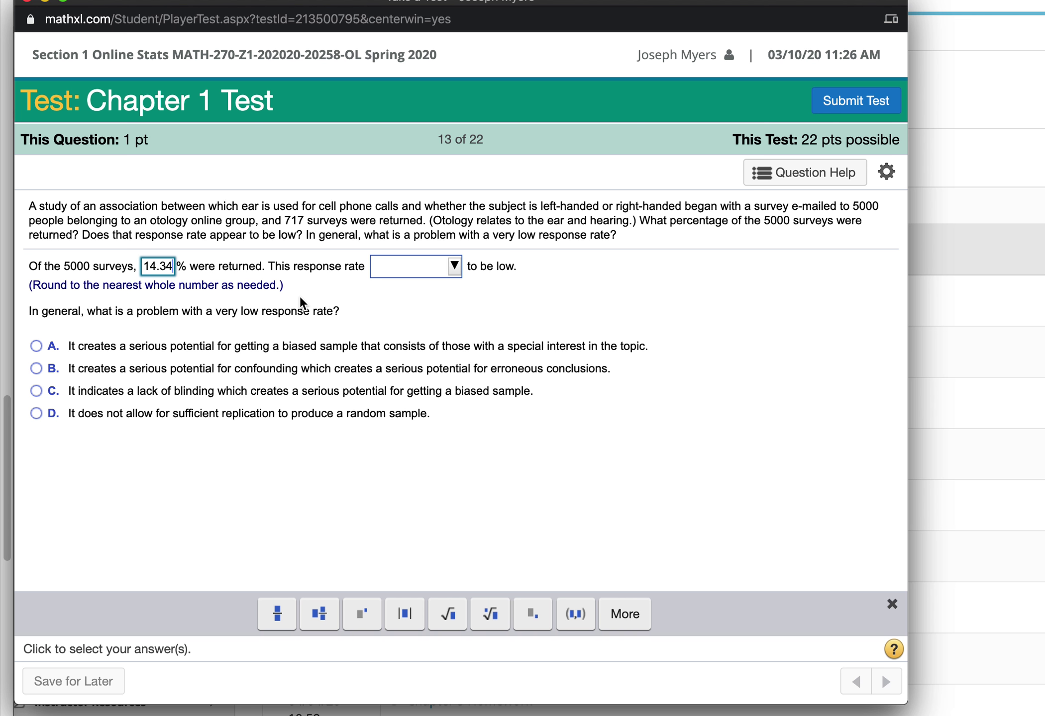
pyautogui.click(406, 266)
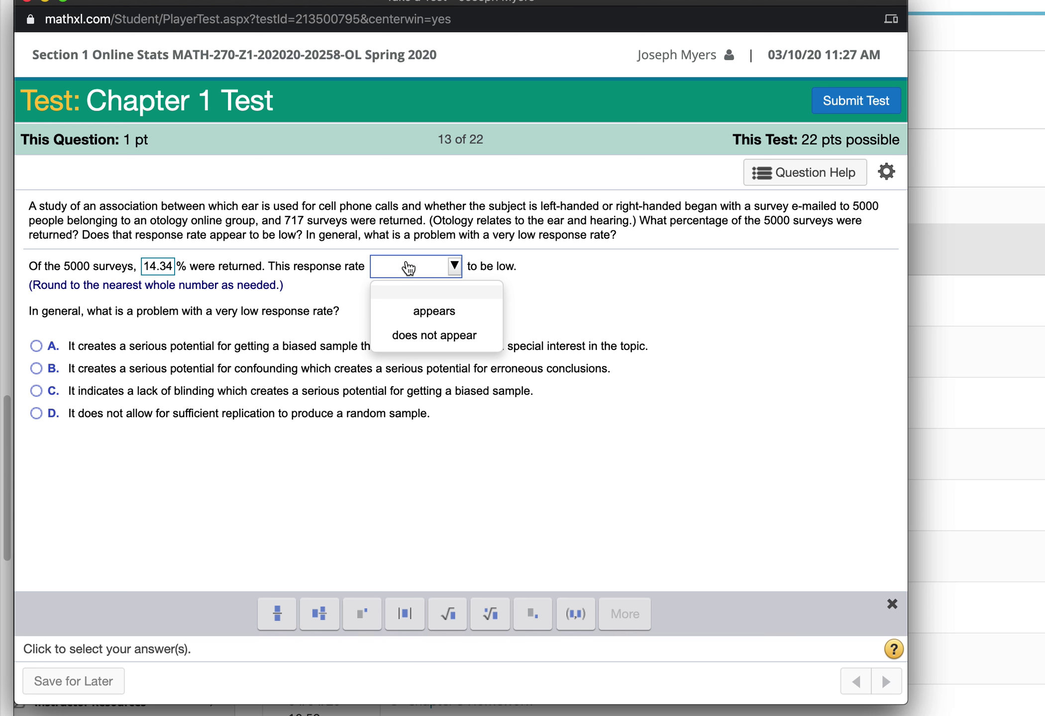
# - Finish question 13: rate 'appears' low, percentage trimmed to 14, option A (biased sample), then advance
pyautogui.click(423, 313)
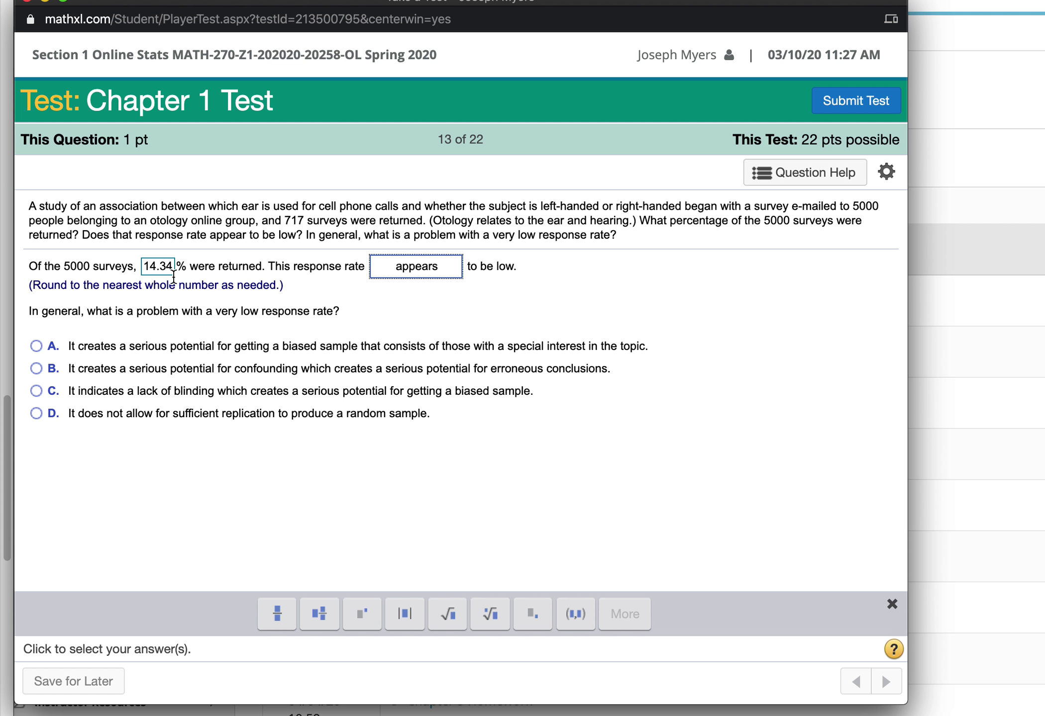
pyautogui.click(157, 268)
pyautogui.moveTo(157, 268); pyautogui.dragTo(194, 265)
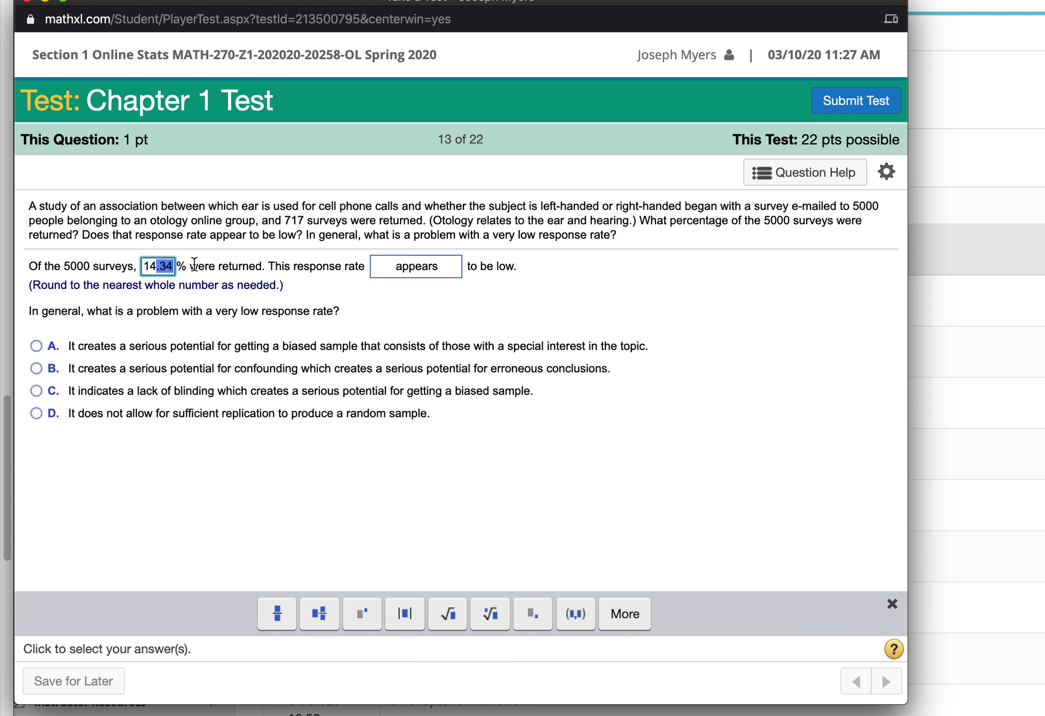
pyautogui.press('BackSpace')
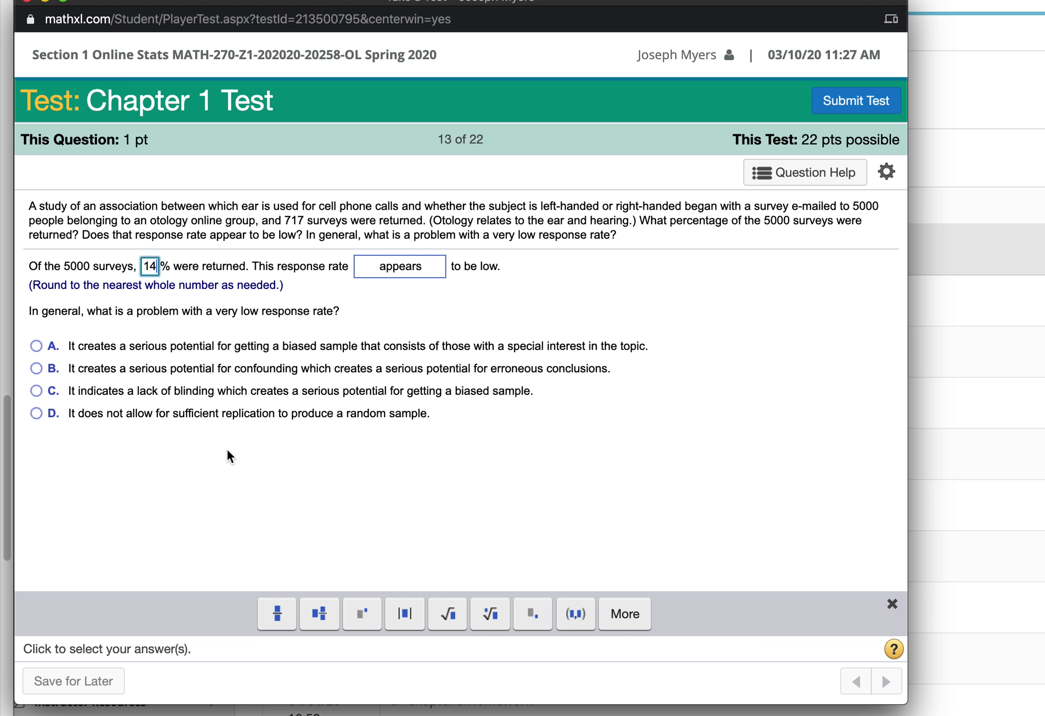
pyautogui.click(38, 343)
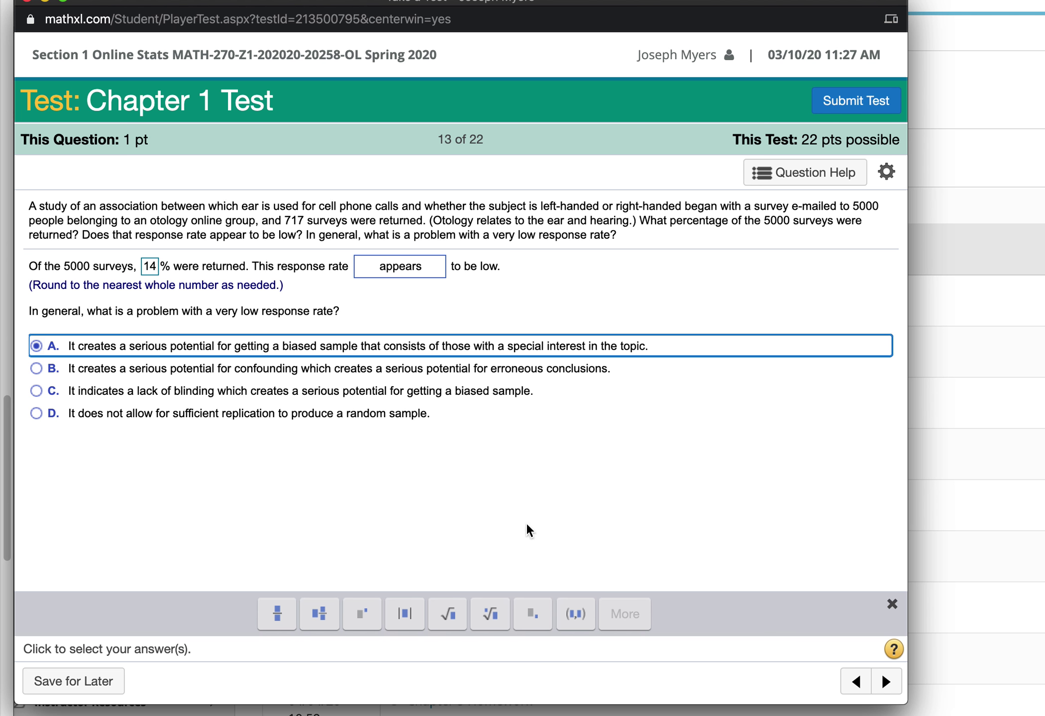
pyautogui.click(885, 681)
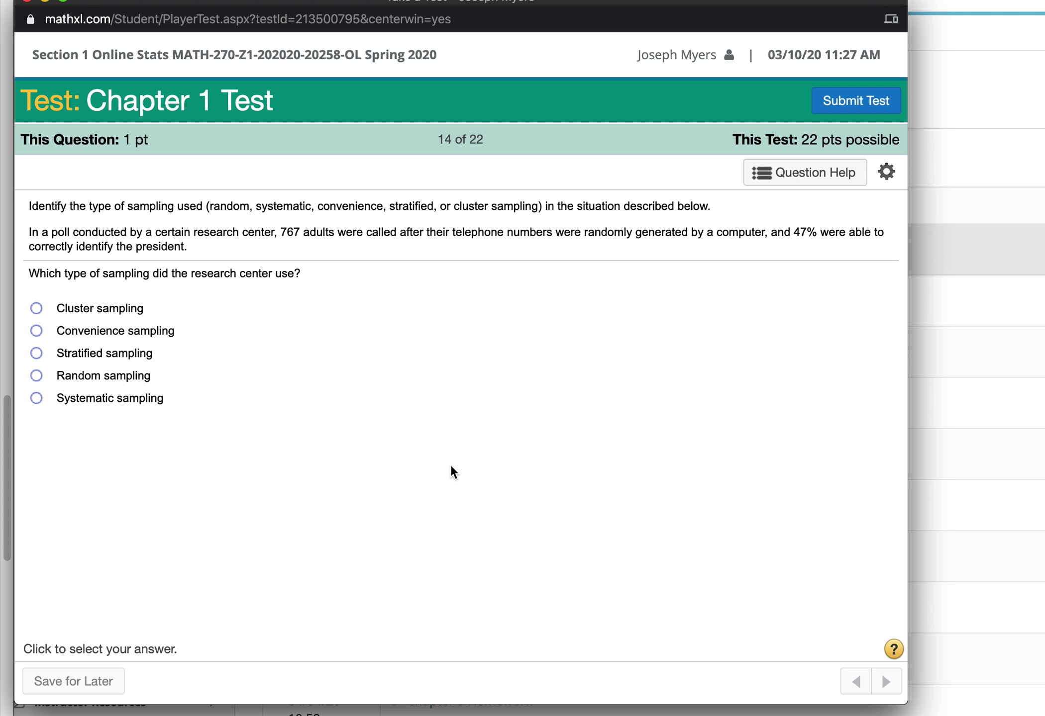
# - Mark the research-center poll as Random sampling and go to question 15
pyautogui.scroll(-5, 6, 523)
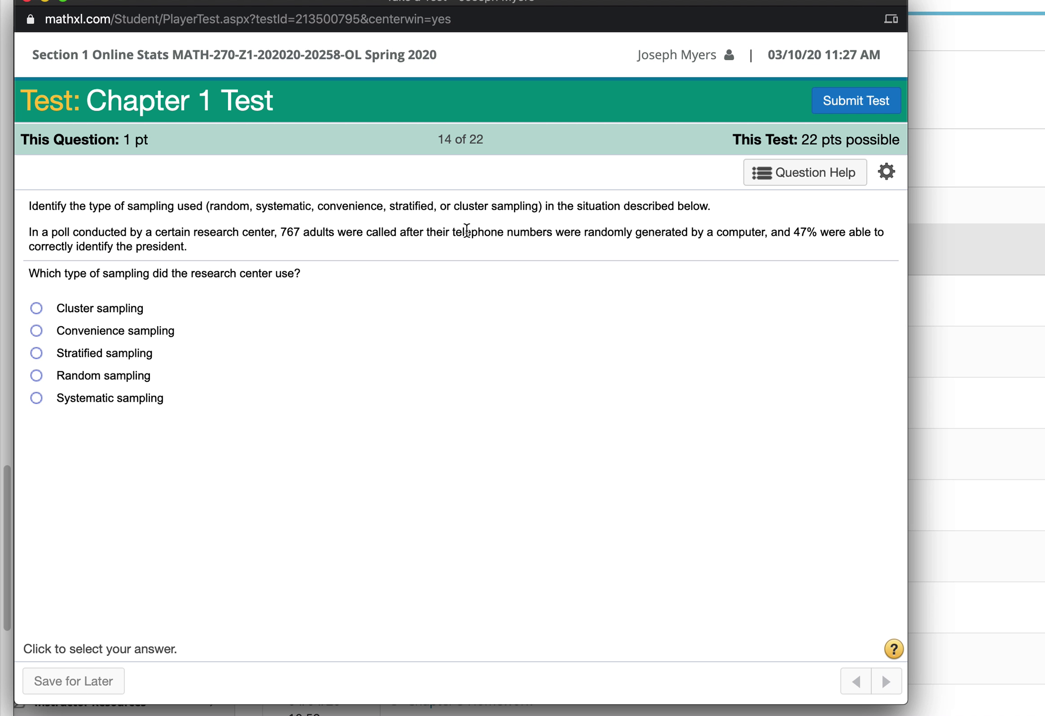
pyautogui.click(32, 377)
pyautogui.click(886, 682)
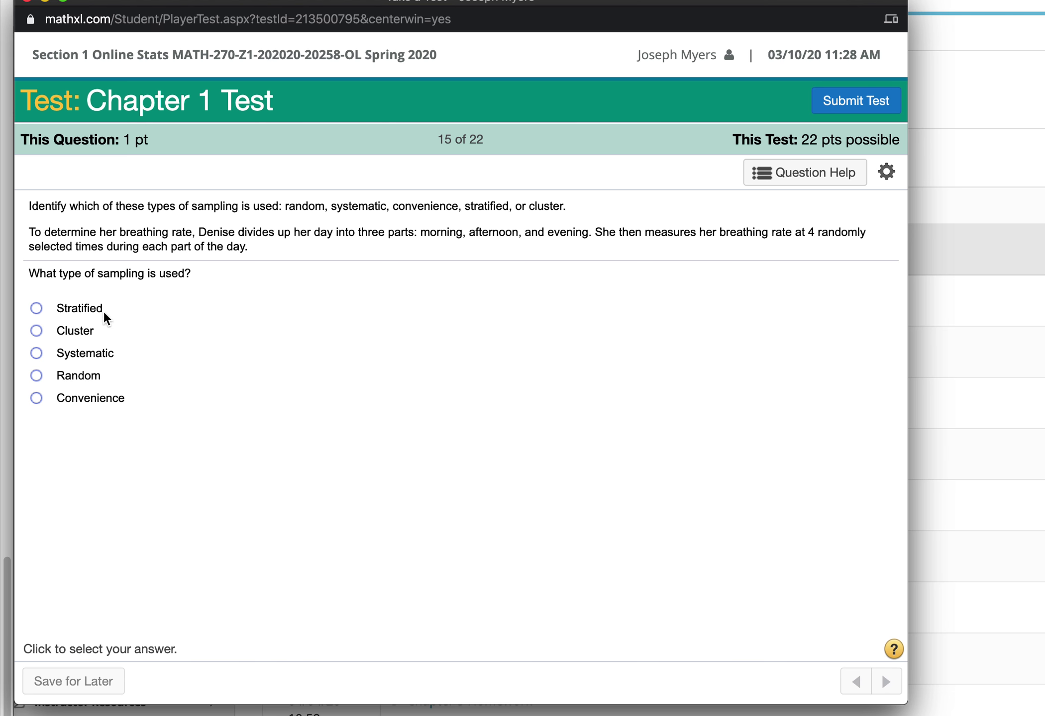
# - Answer Stratified for breathing rates and Random sampling for tax audits, reaching question 17
pyautogui.click(36, 305)
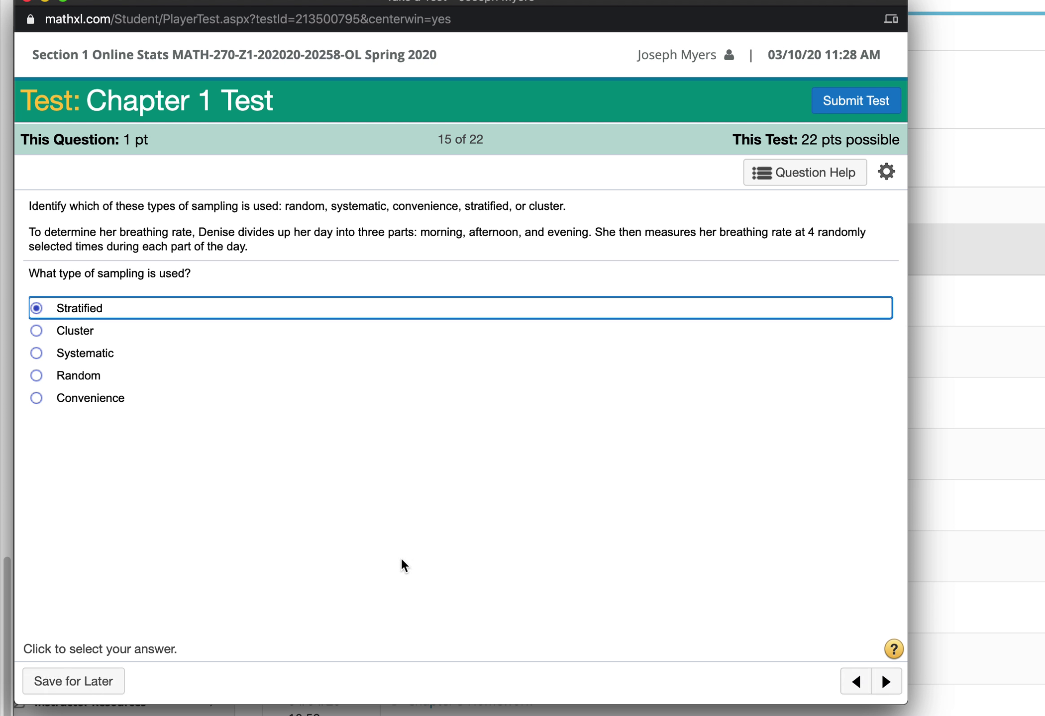
pyautogui.press('Return')
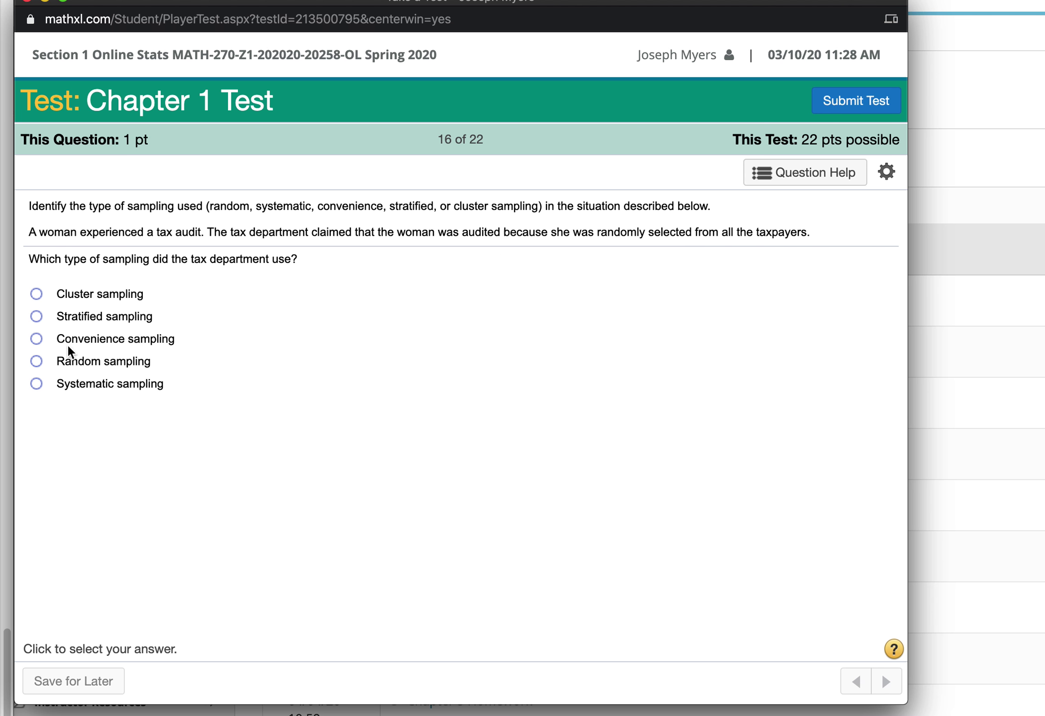
pyautogui.click(37, 364)
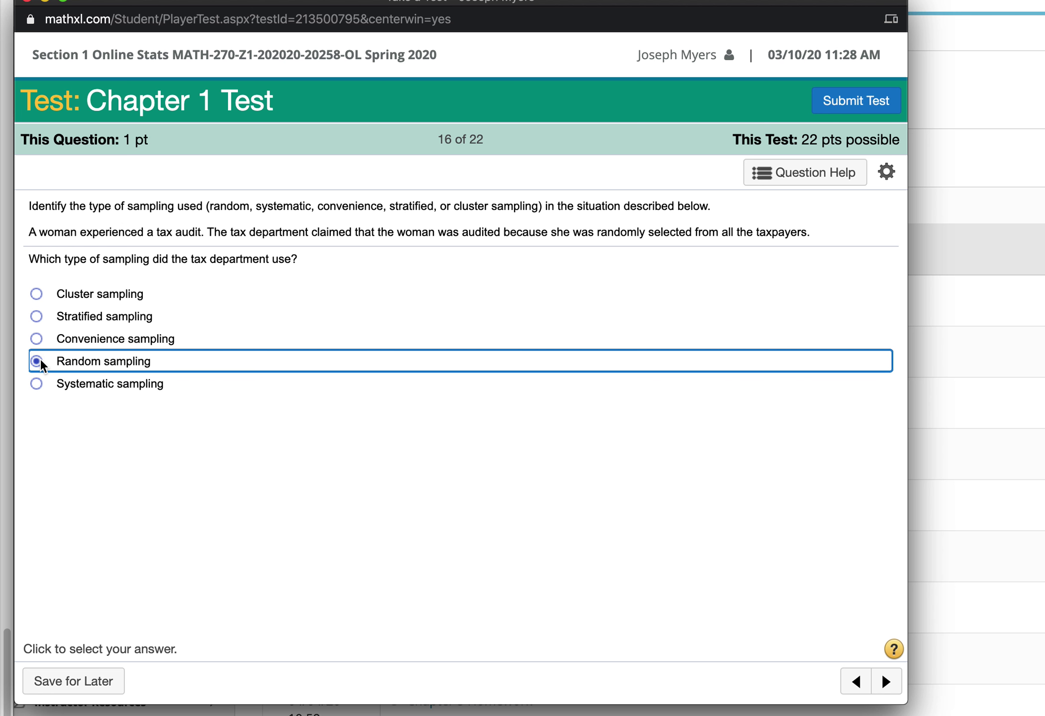
pyautogui.click(886, 682)
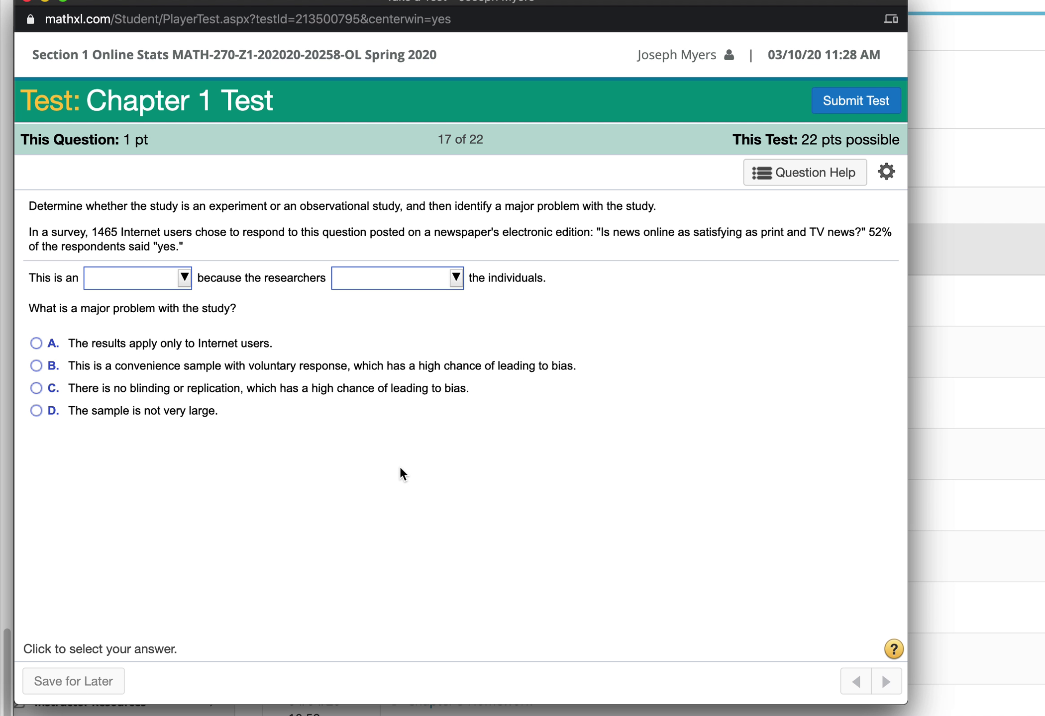
# - Set question 17 to observational study, researchers do not modify individuals, and the sample-bias problem, then advance
pyautogui.click(152, 285)
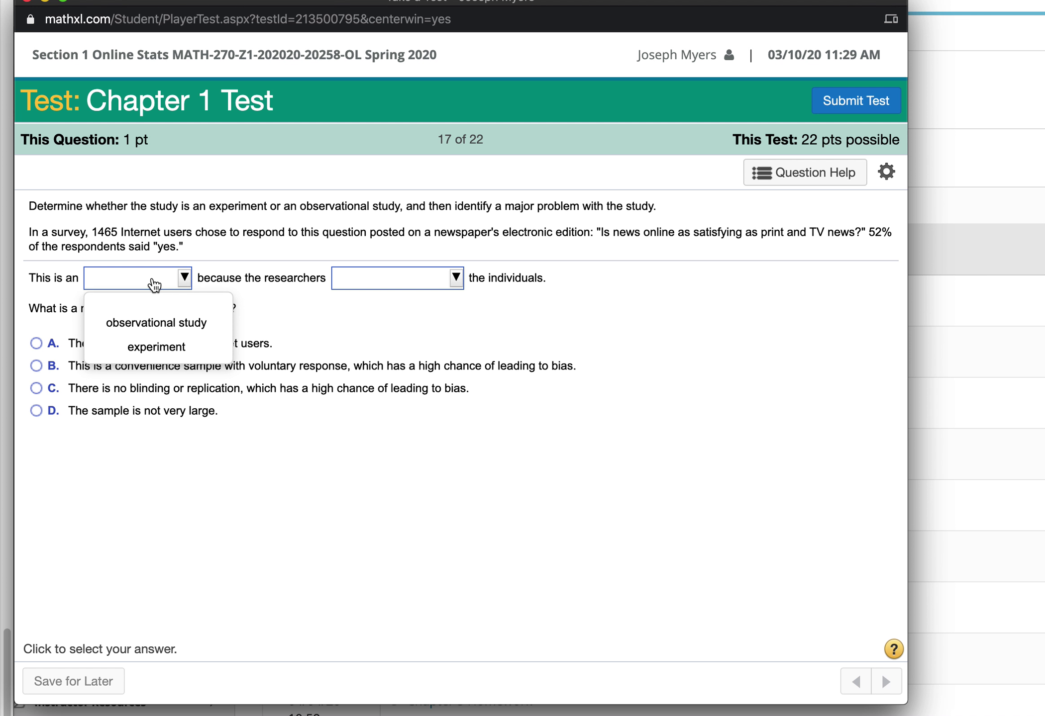
pyautogui.click(177, 322)
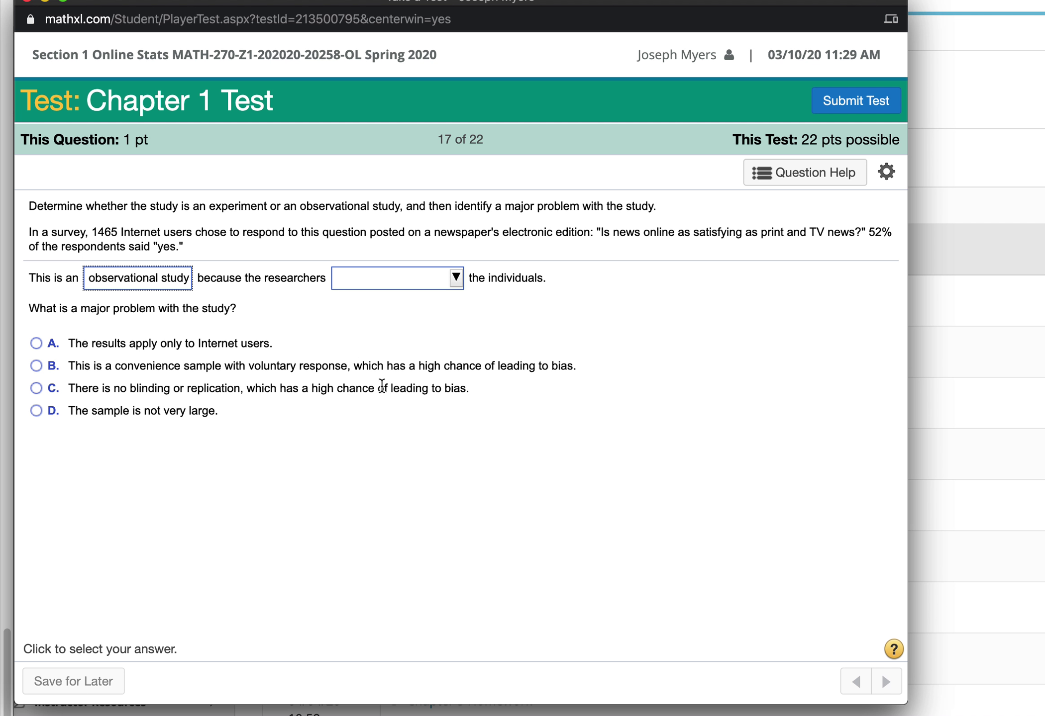
pyautogui.click(428, 285)
pyautogui.click(393, 316)
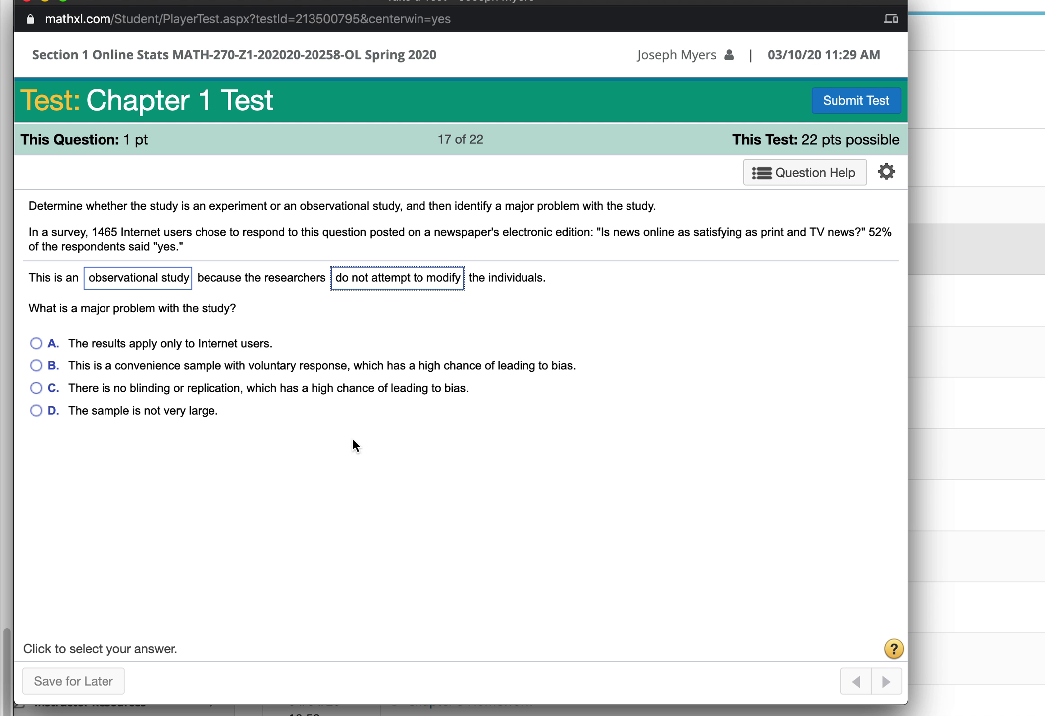
pyautogui.click(36, 366)
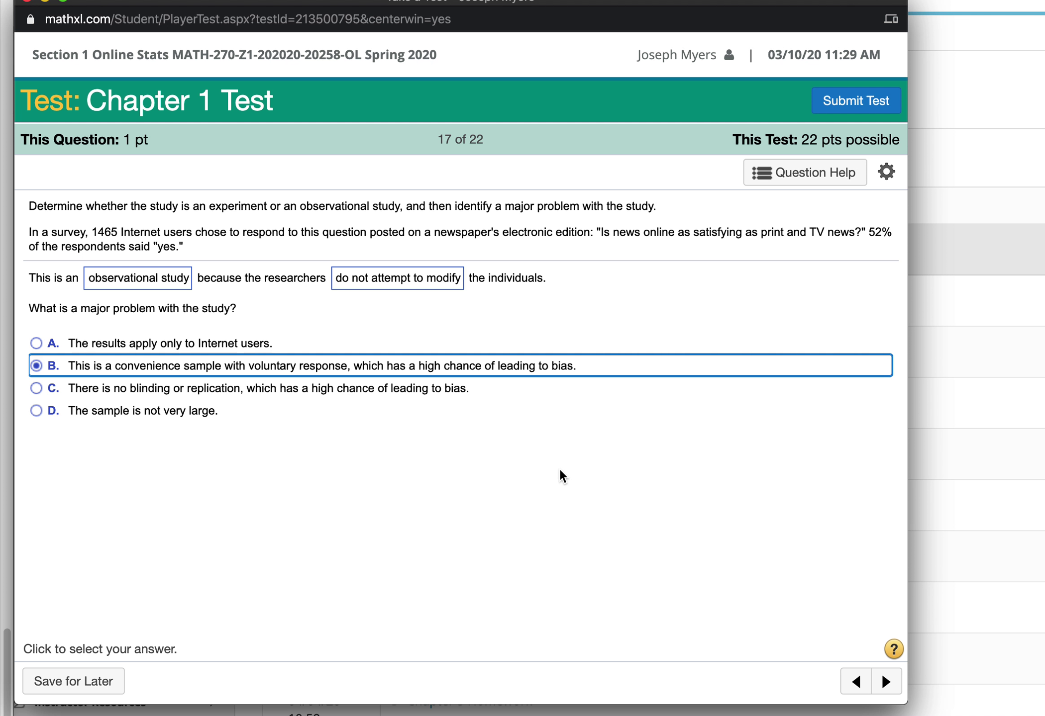
pyautogui.click(885, 681)
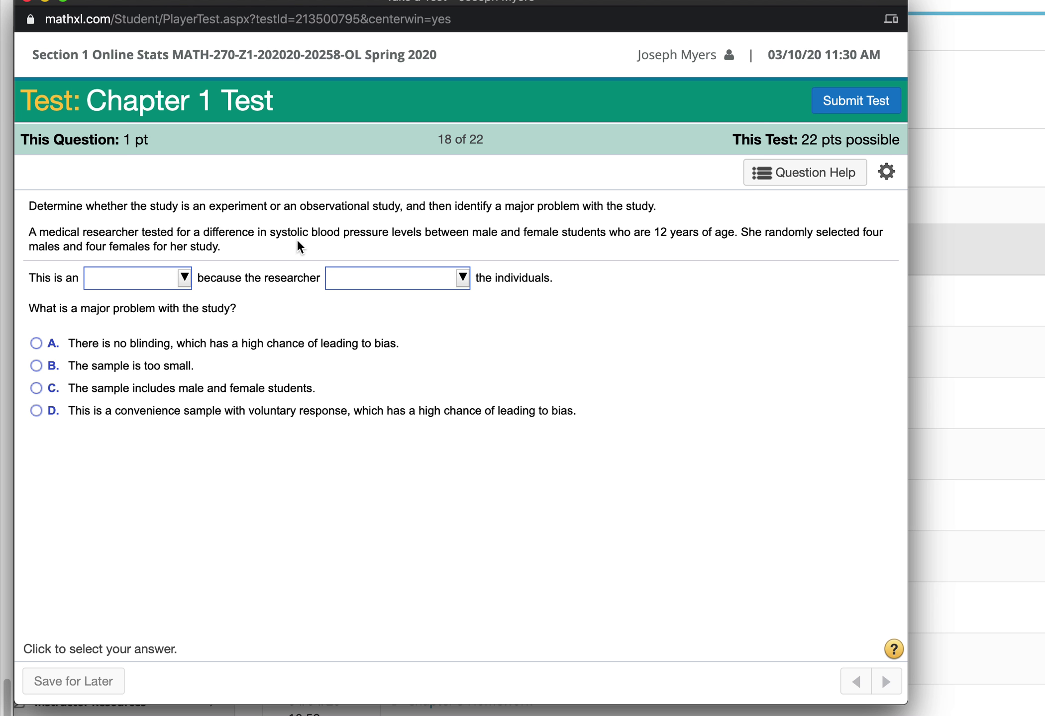
# - Classify the blood-pressure study as observational, no modification of individuals, sample too small, then advance
pyautogui.click(184, 279)
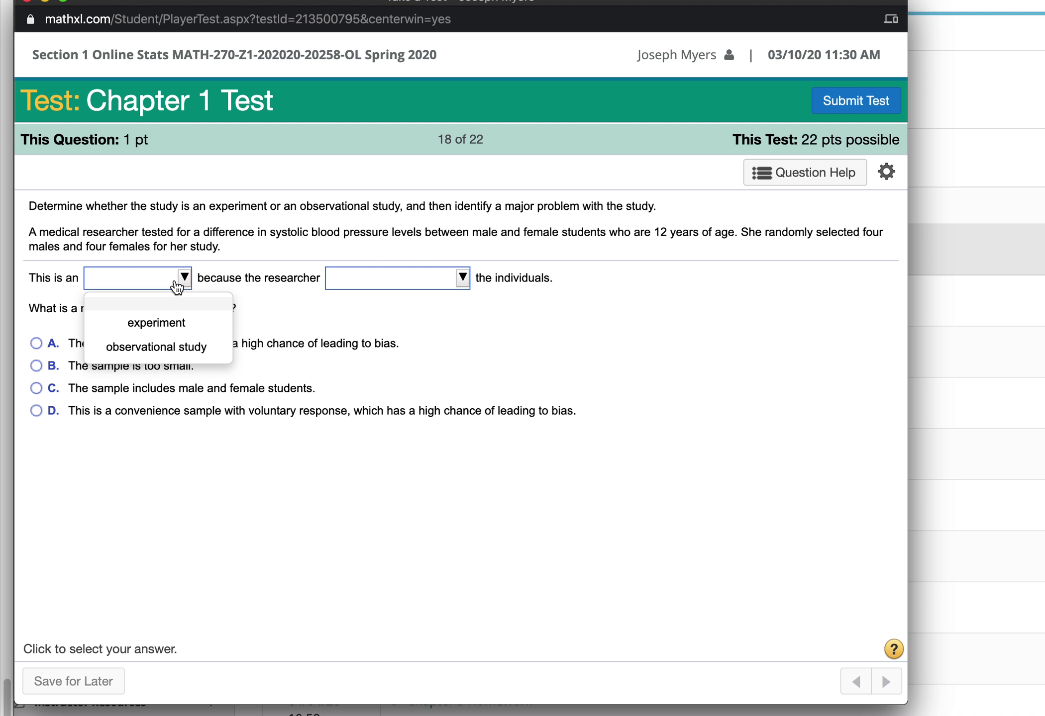
pyautogui.click(184, 348)
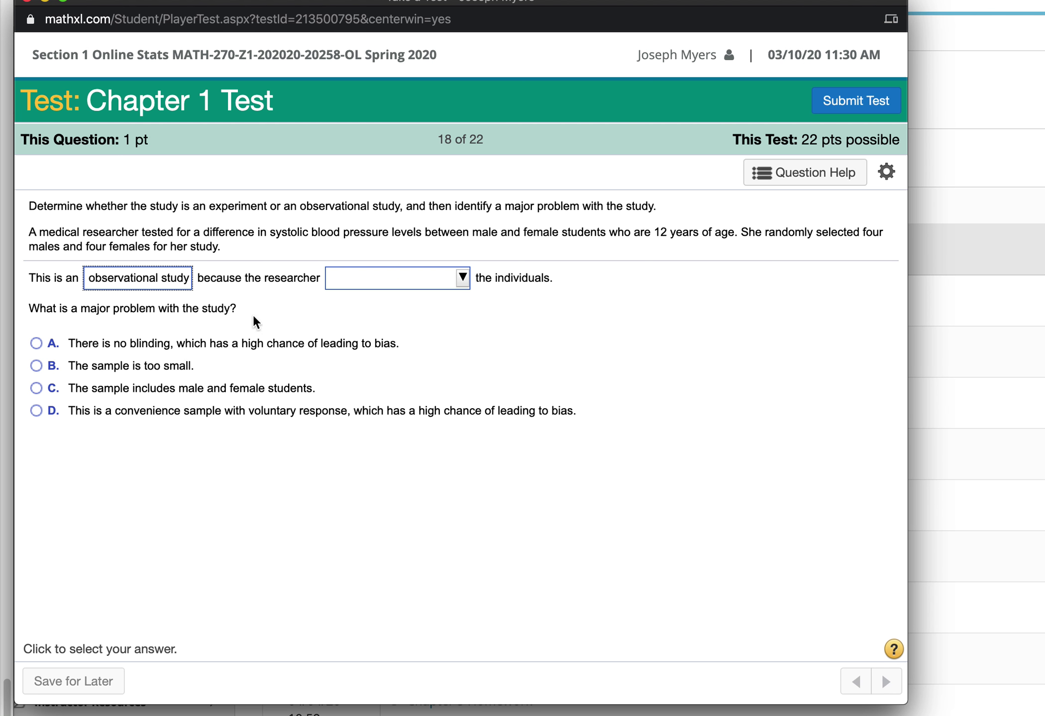
pyautogui.click(341, 283)
pyautogui.click(377, 329)
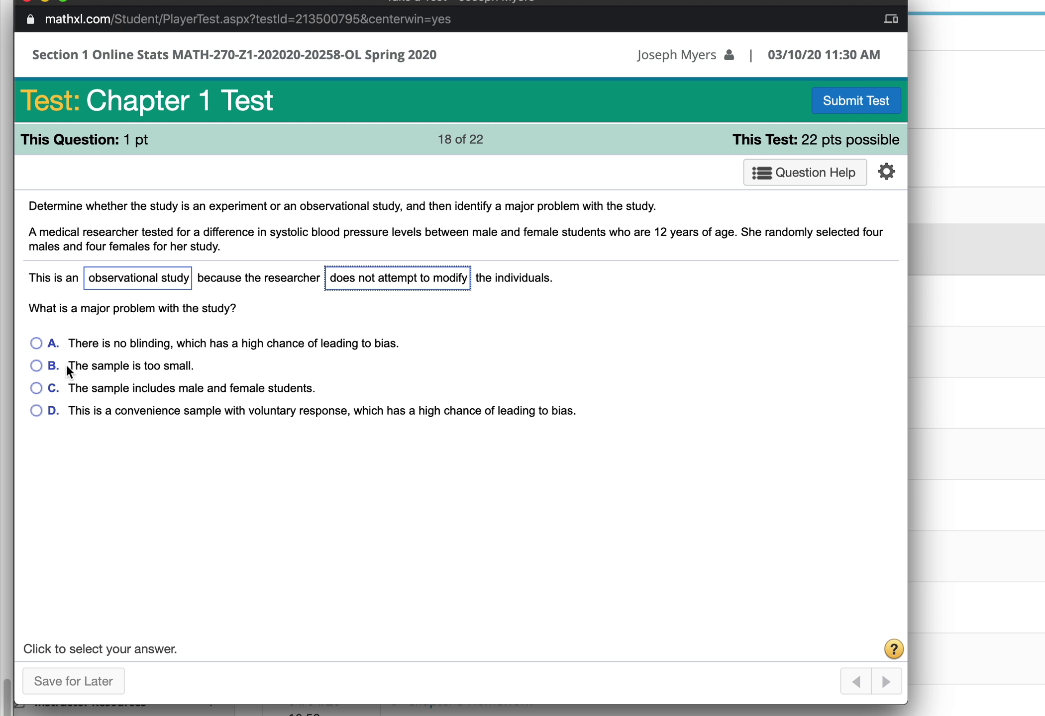
pyautogui.click(40, 362)
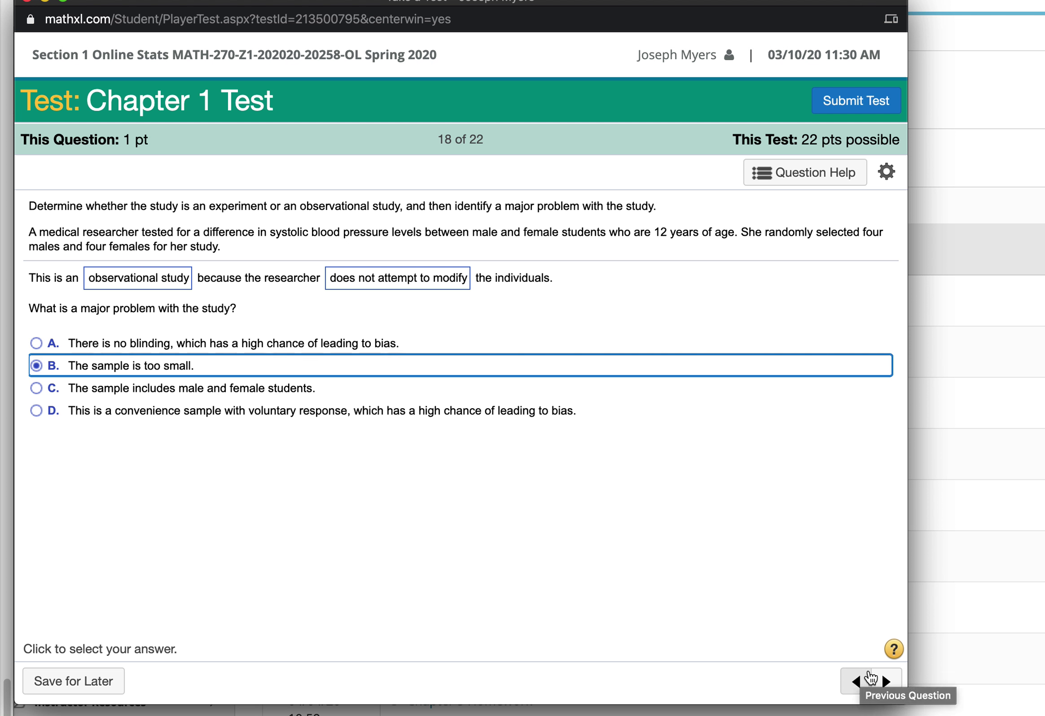
pyautogui.click(886, 682)
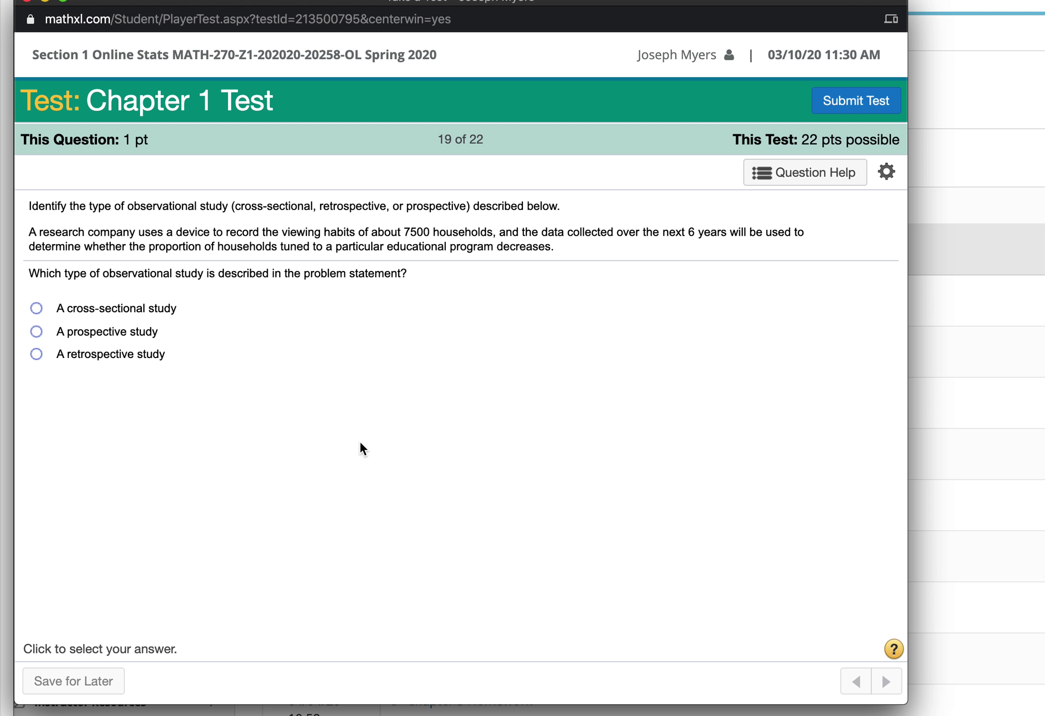
# - Choose 'A prospective study' for the viewing-habits question and go to question 20
pyautogui.click(36, 331)
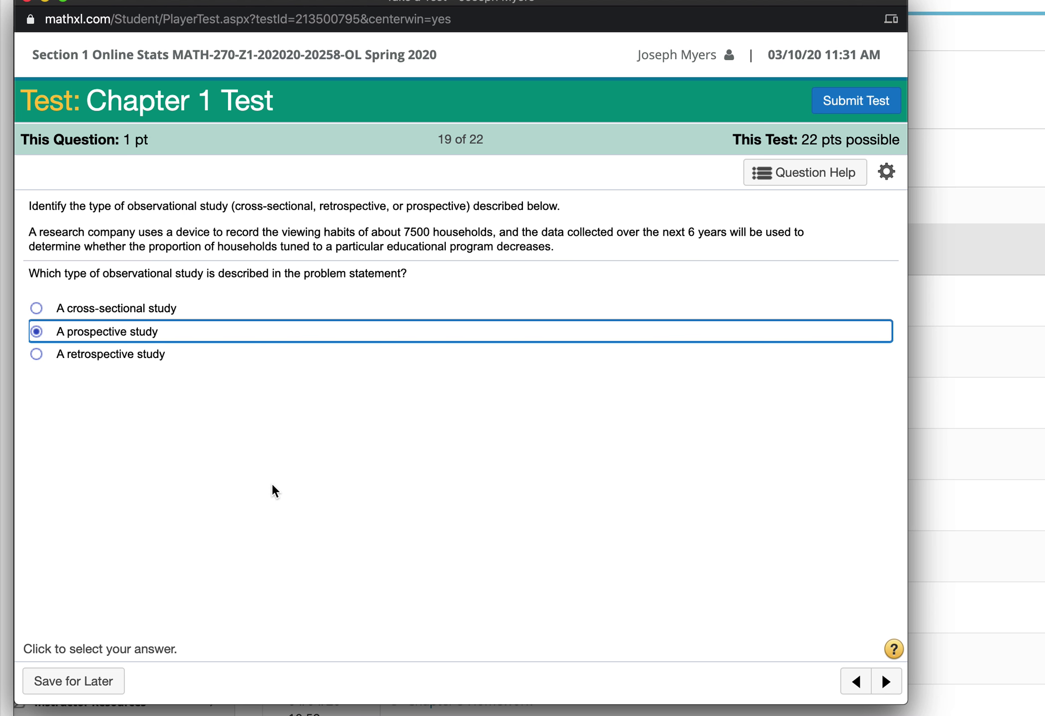
pyautogui.click(887, 682)
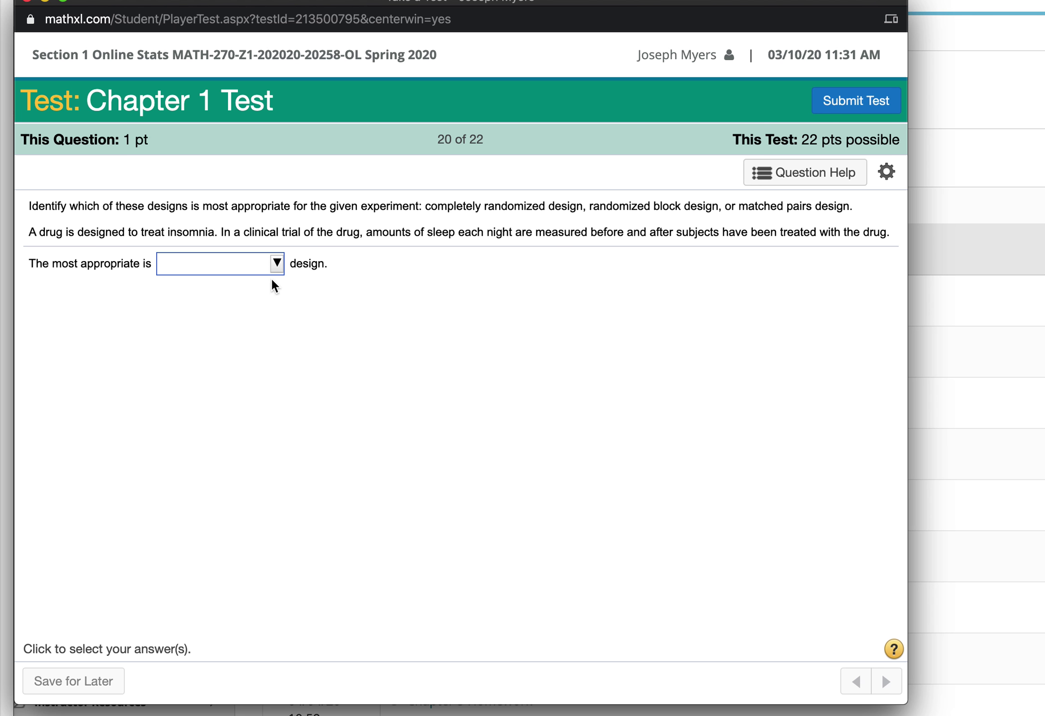
# - Select 'matched pairs' as the insomnia trial's design and go to question 21
pyautogui.click(262, 266)
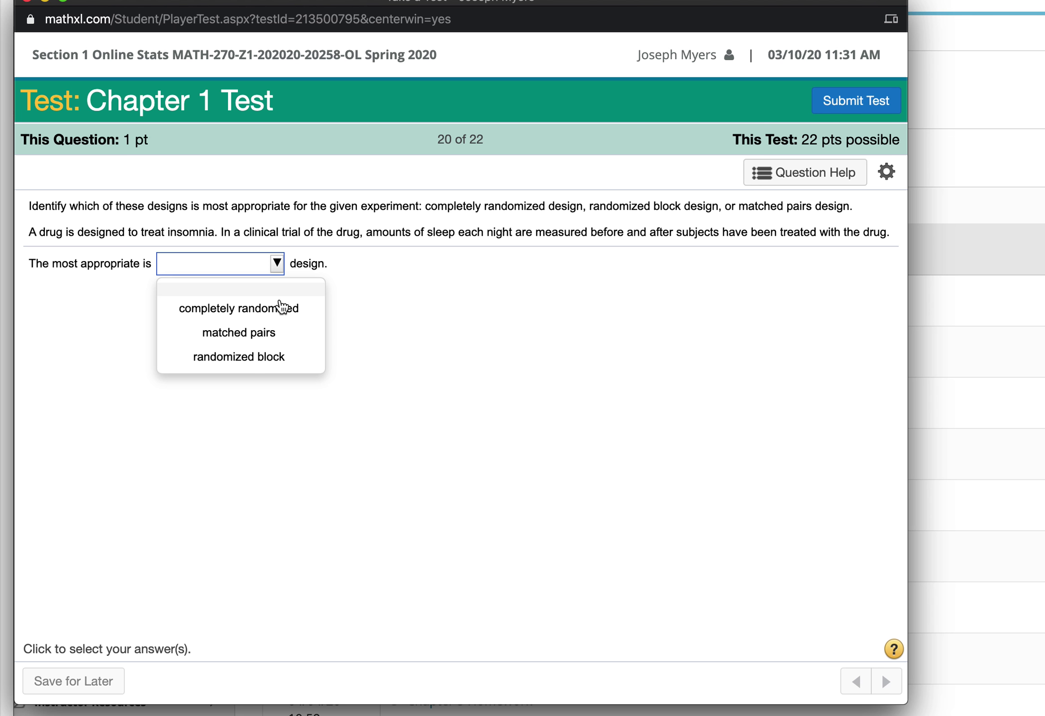
pyautogui.click(282, 337)
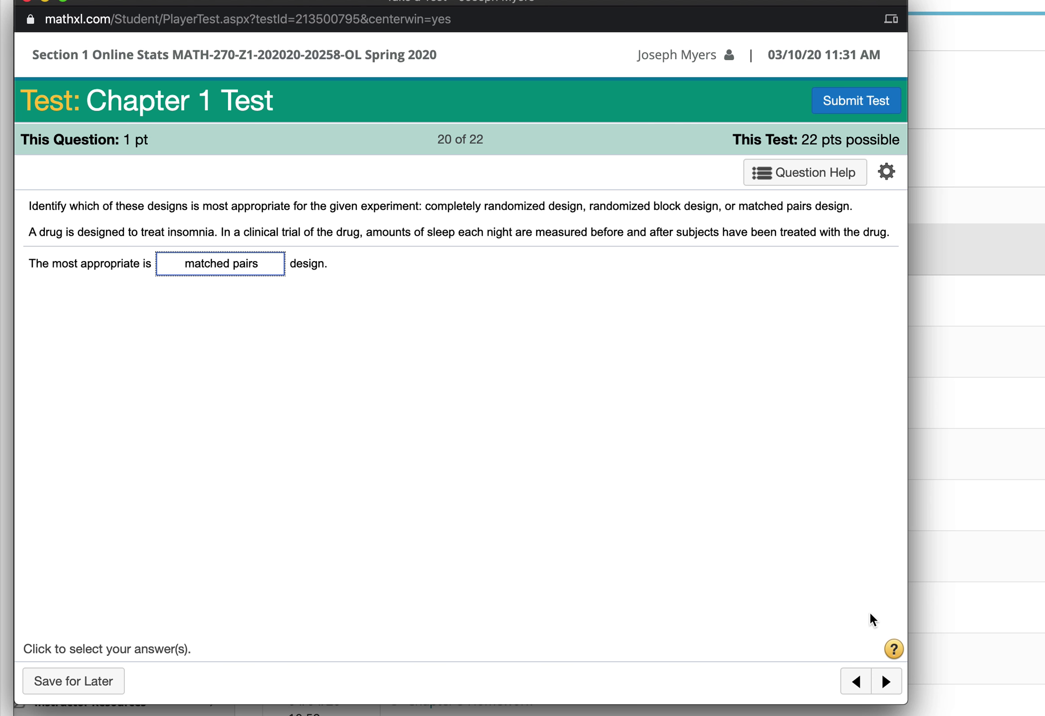
pyautogui.click(885, 682)
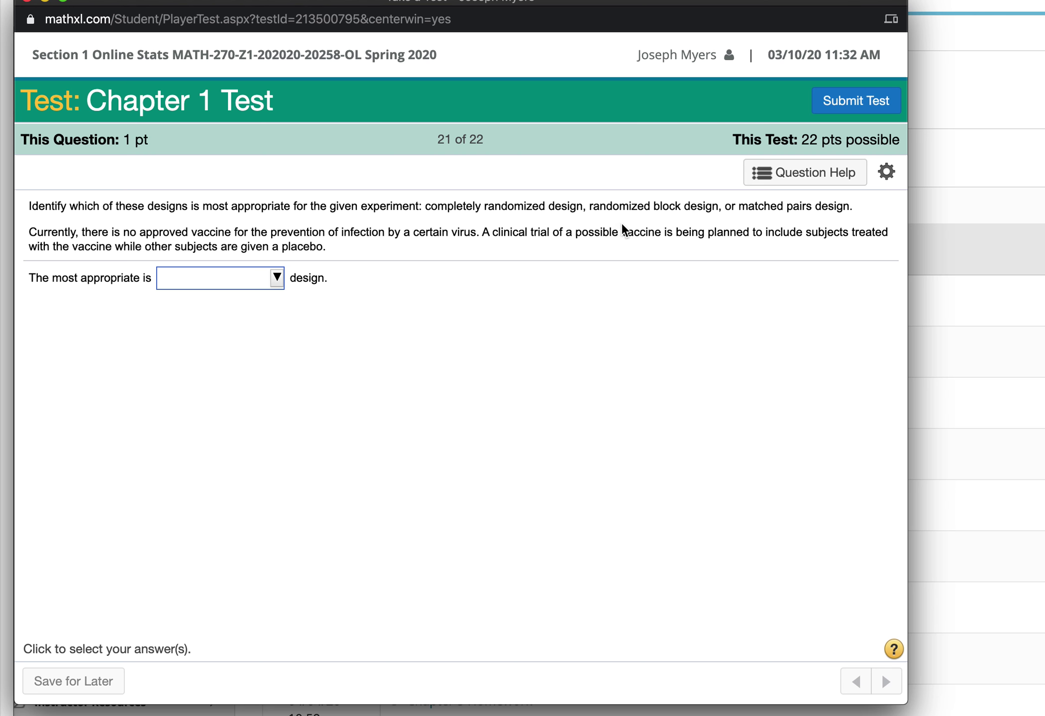
# - Select 'completely randomized' for the vaccine trial and go to question 22
pyautogui.click(228, 280)
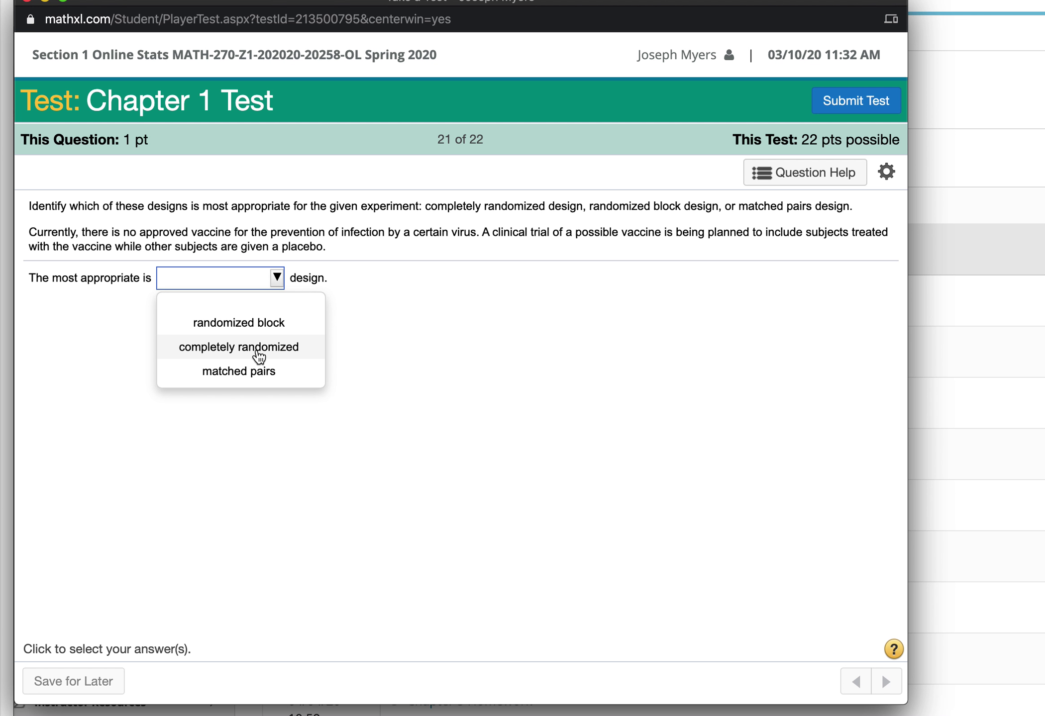
pyautogui.click(254, 349)
pyautogui.click(886, 682)
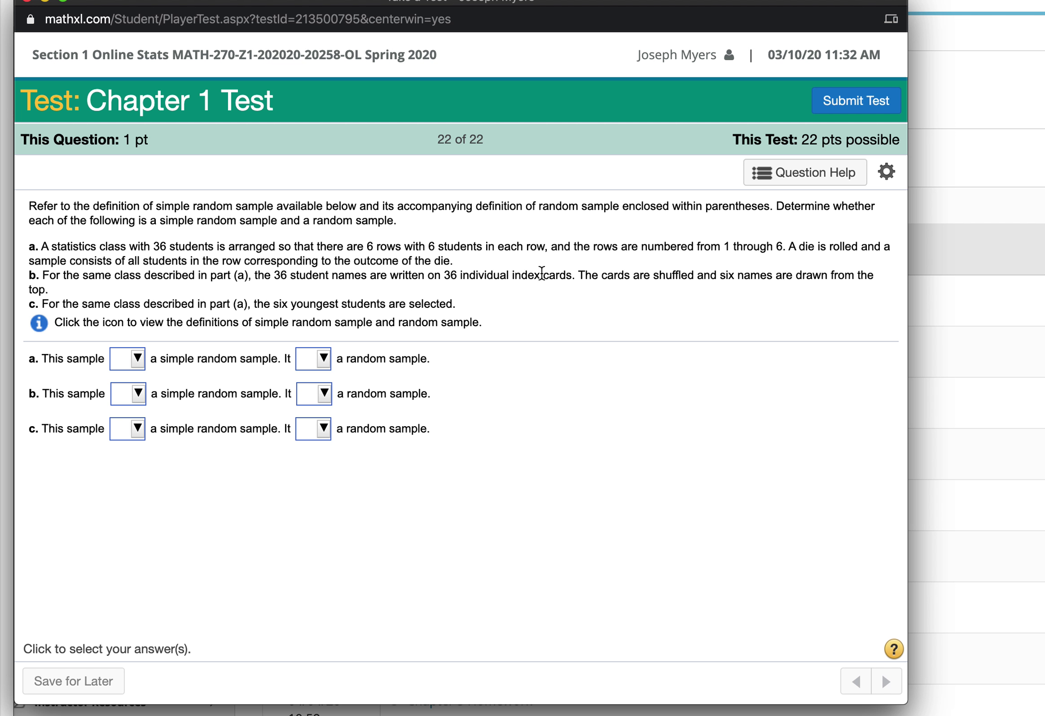
# - Set part a to 'is not' a simple random sample but 'is' a random sample
pyautogui.click(125, 359)
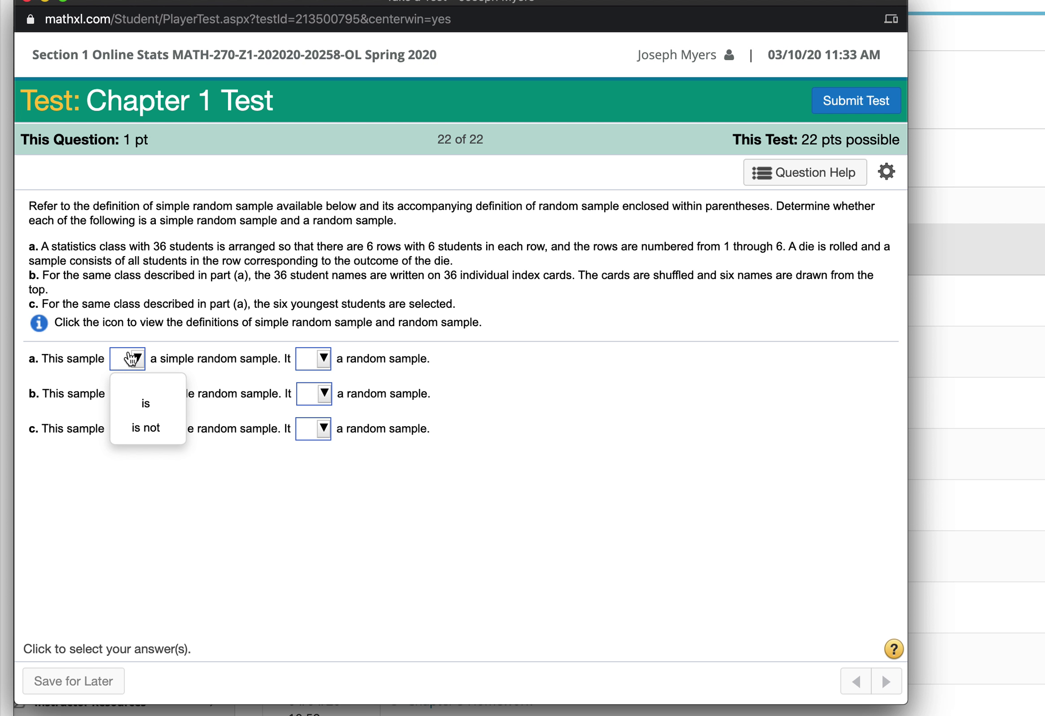
pyautogui.click(152, 431)
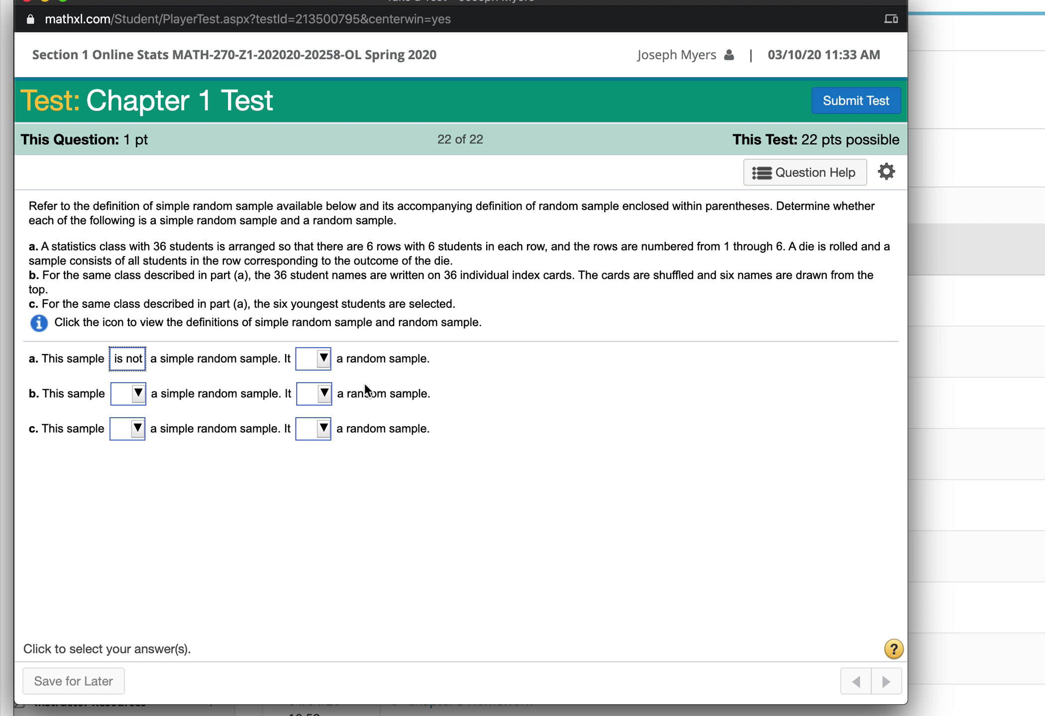
pyautogui.click(323, 360)
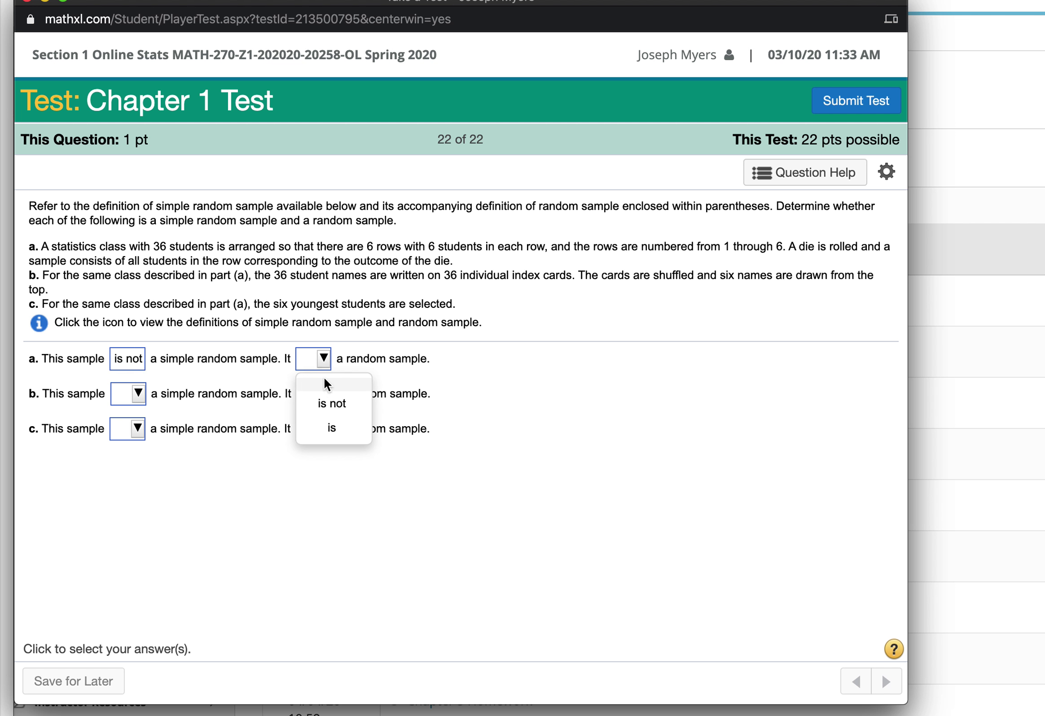
pyautogui.click(334, 430)
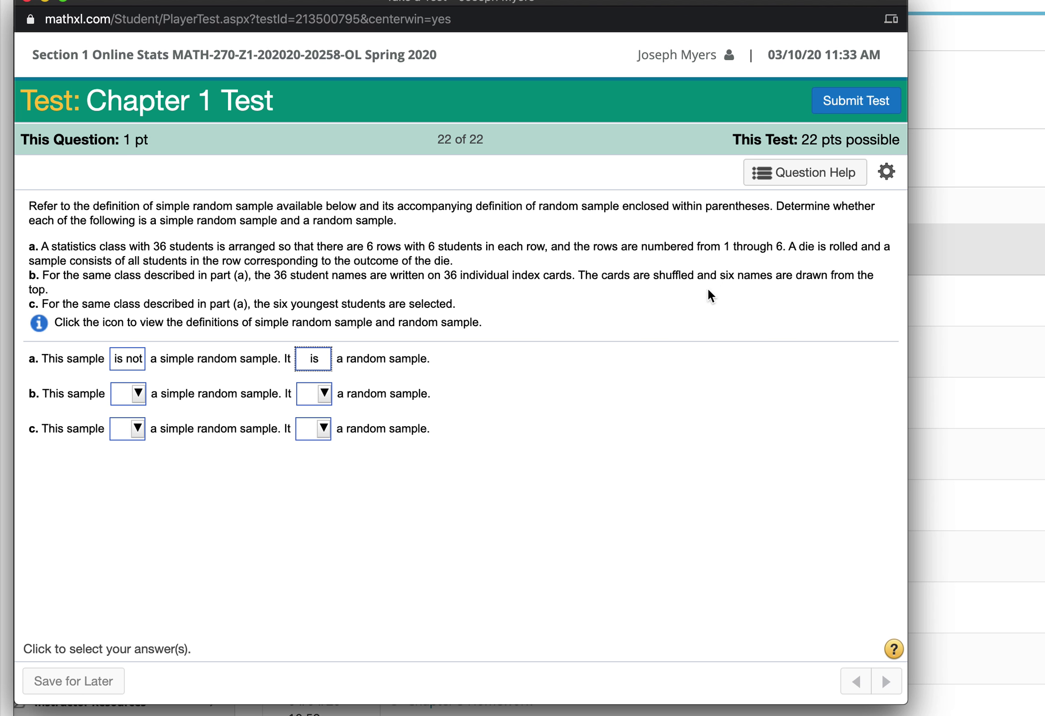
# - Set part b to 'is' a simple random sample and 'is' a random sample
pyautogui.click(127, 398)
pyautogui.click(149, 467)
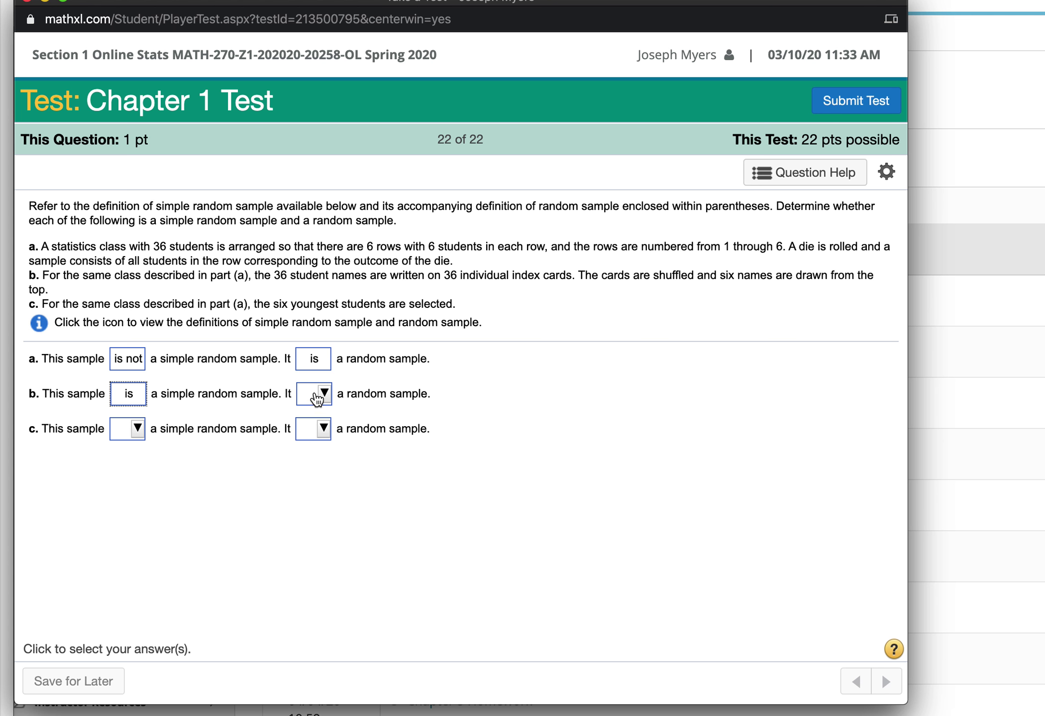
pyautogui.click(316, 398)
pyautogui.click(335, 467)
# - Set part c to 'is not' a simple random sample and 'is not' a random sample
pyautogui.click(125, 429)
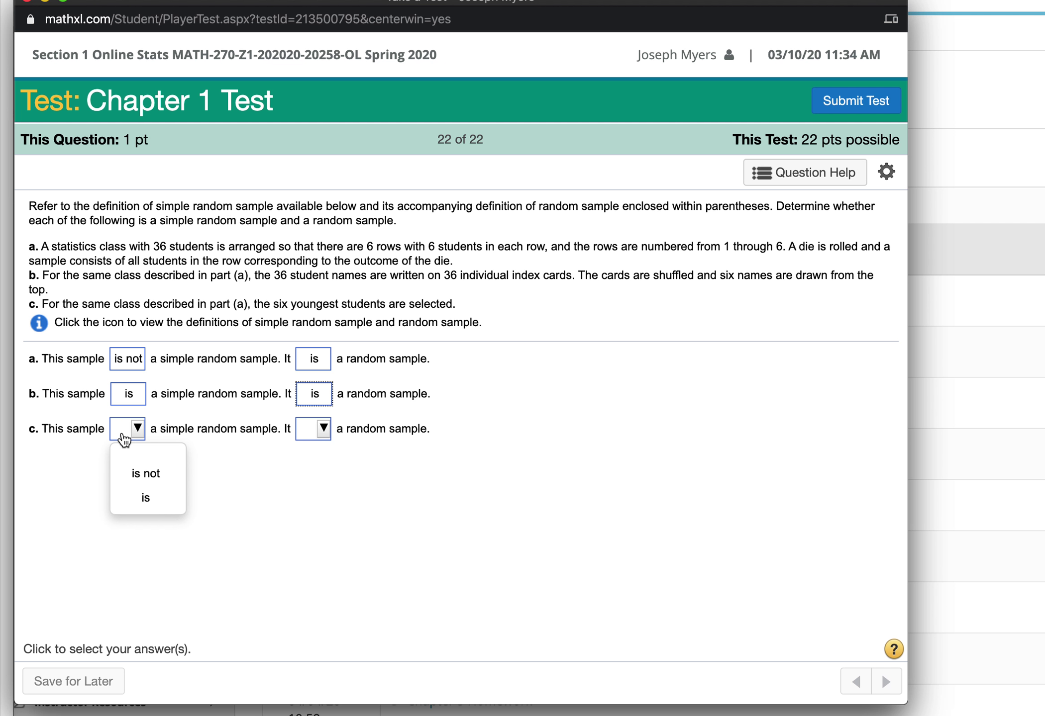
pyautogui.click(146, 474)
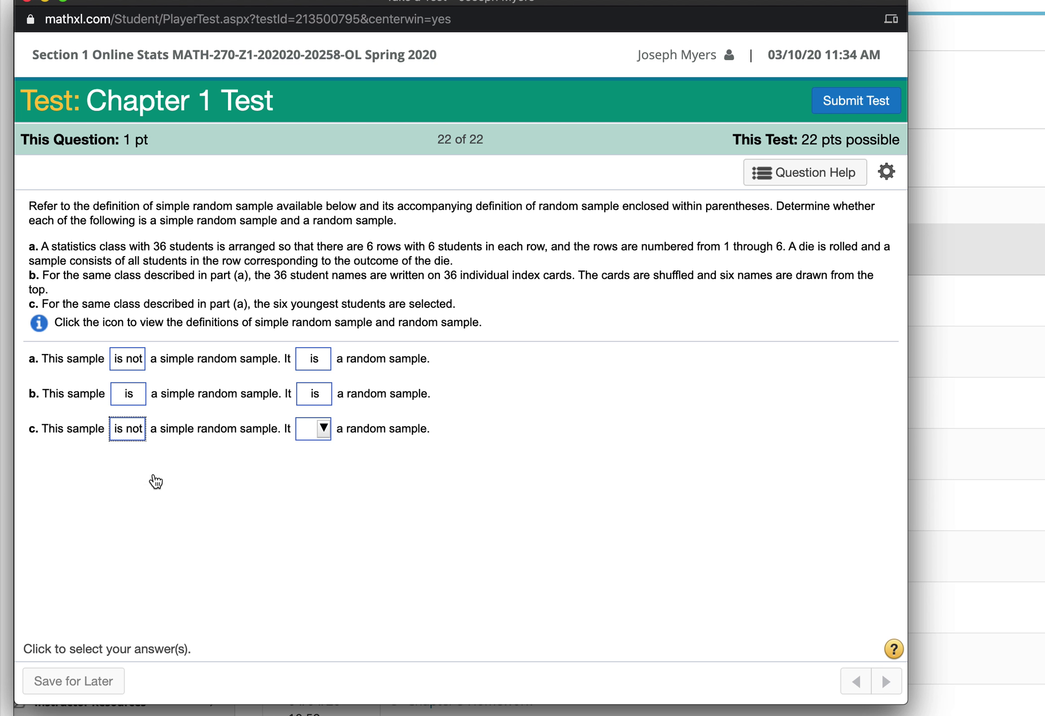
pyautogui.click(321, 429)
pyautogui.click(333, 475)
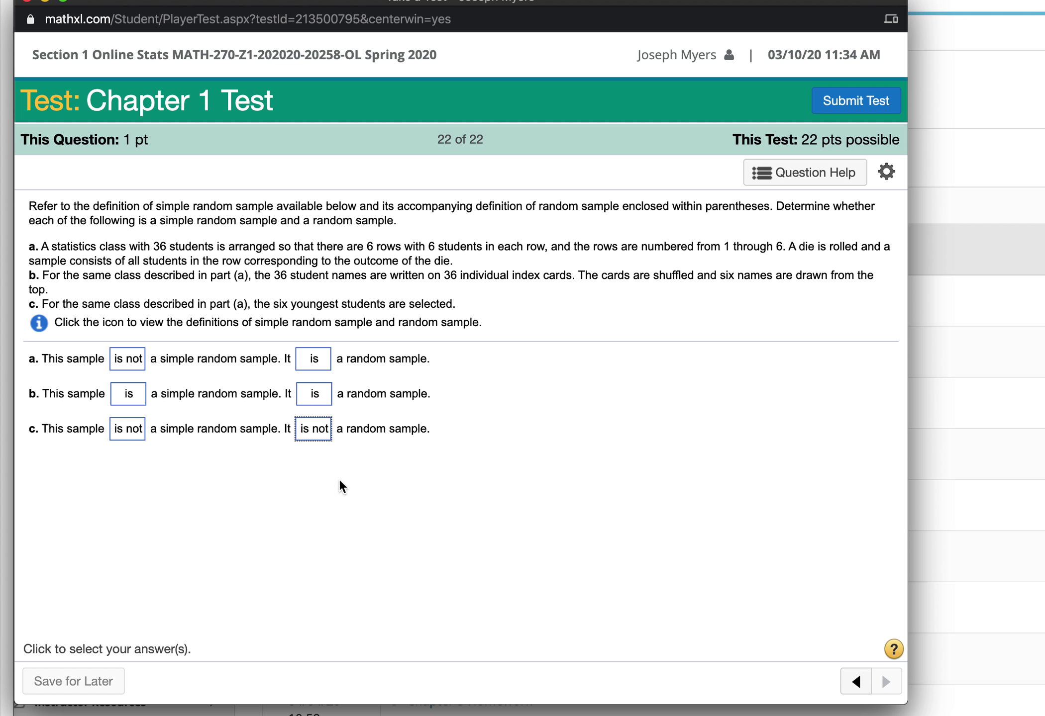
# - Submit the Chapter 1 Test to get the 100% (22/22) Test Summary
pyautogui.click(867, 101)
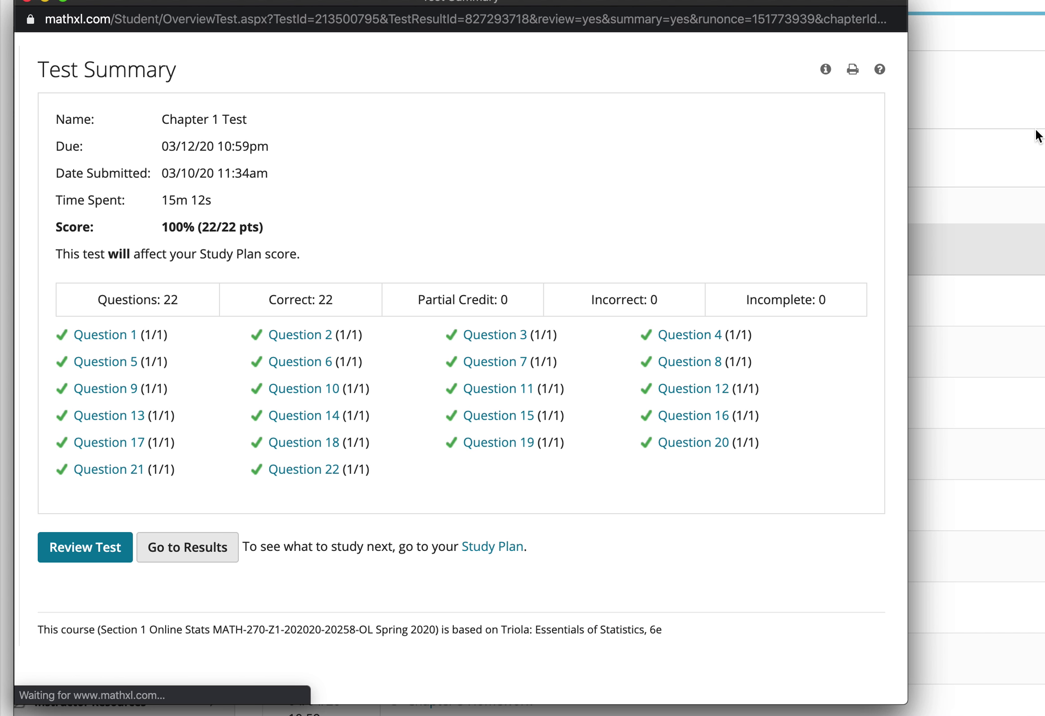